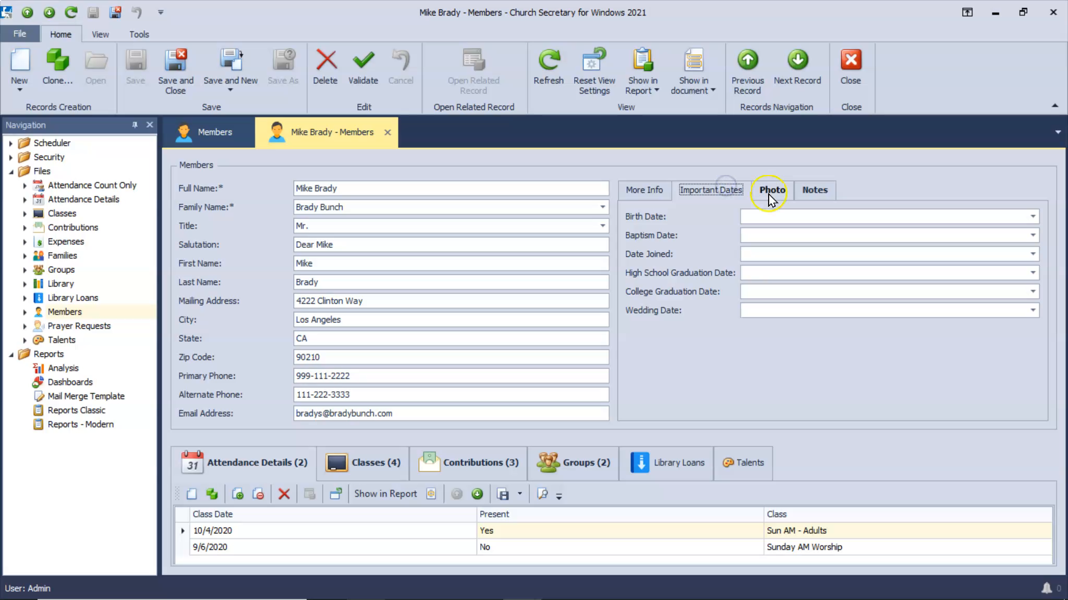
# Close the open member record and add a Family Name column to the Members grid.
pyautogui.click(387, 132)
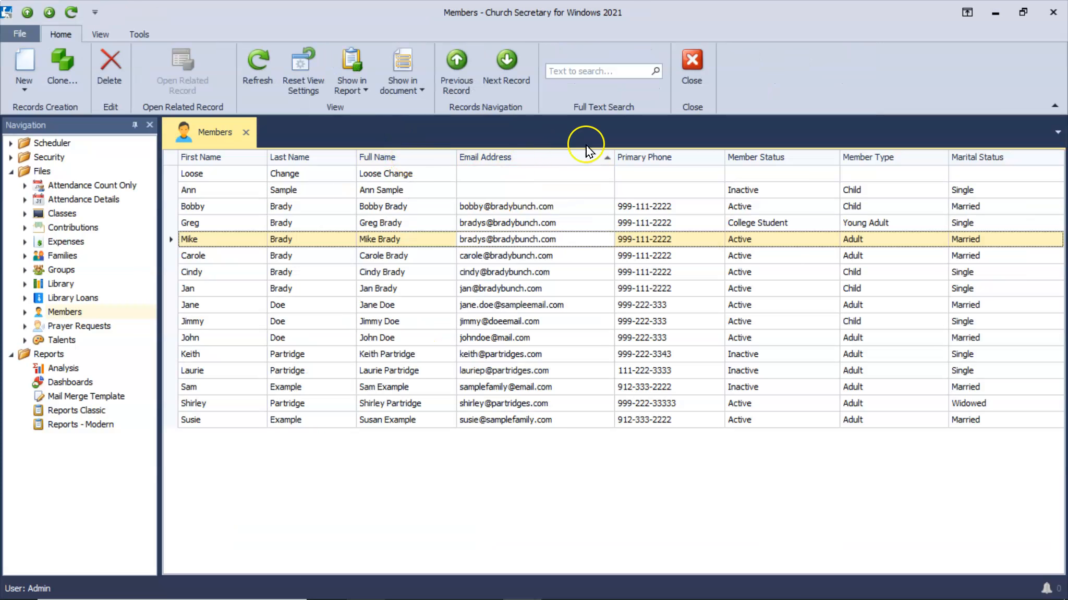
pyautogui.rightClick(538, 165)
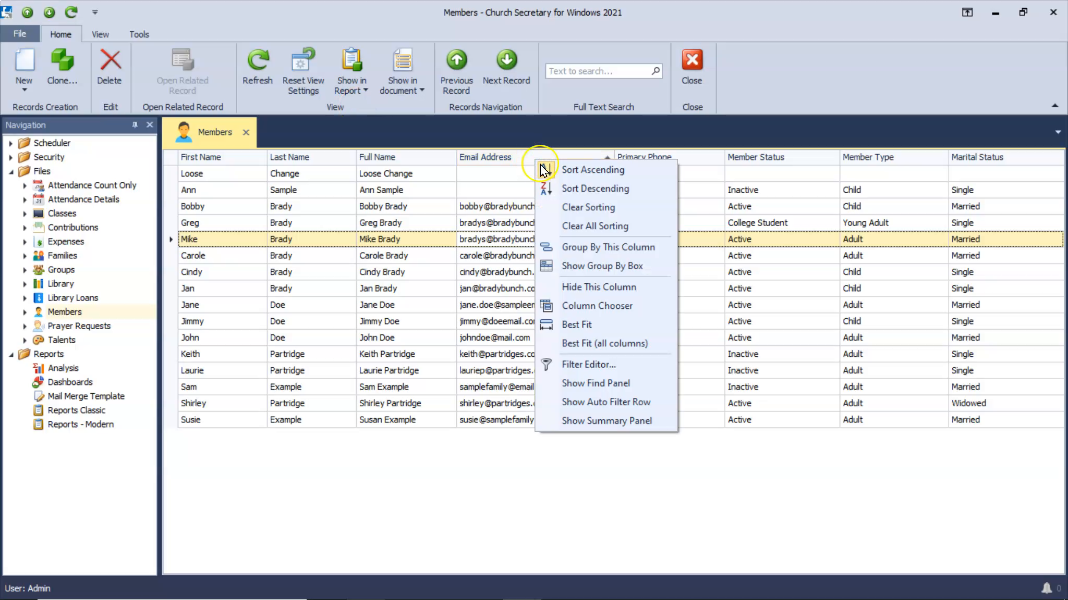
pyautogui.click(601, 304)
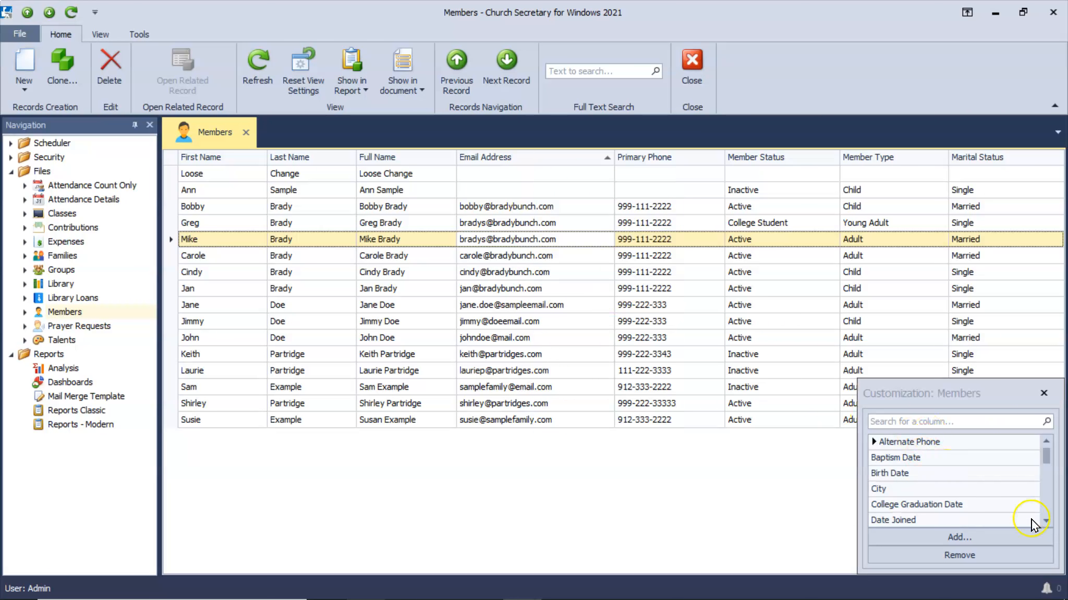
pyautogui.click(1041, 502)
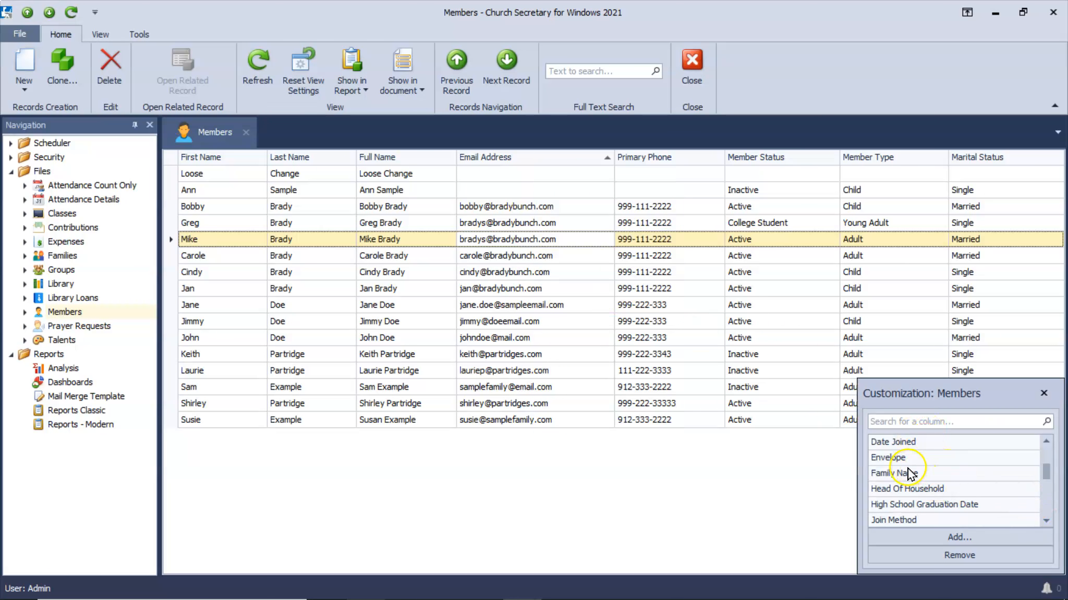
pyautogui.moveTo(907, 477); pyautogui.dragTo(551, 70)
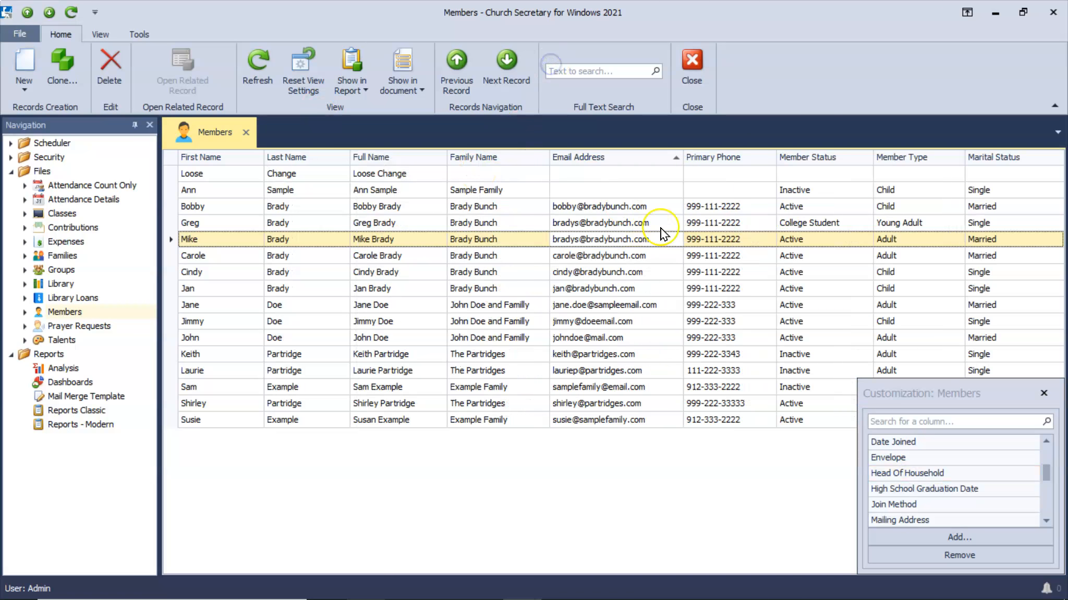
# Add the Head Of Household column after Email Address.
pyautogui.click(919, 453)
pyautogui.click(914, 470)
pyautogui.moveTo(913, 473); pyautogui.dragTo(710, 187)
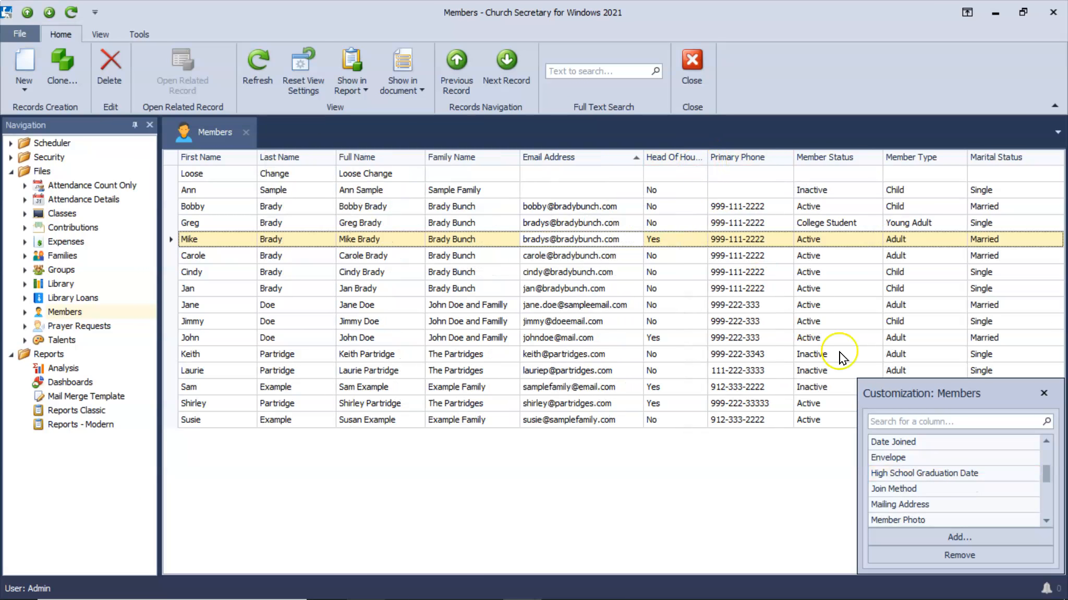
# Add the Birth Date column after Head Of Household and close the column chooser.
pyautogui.click(1047, 510)
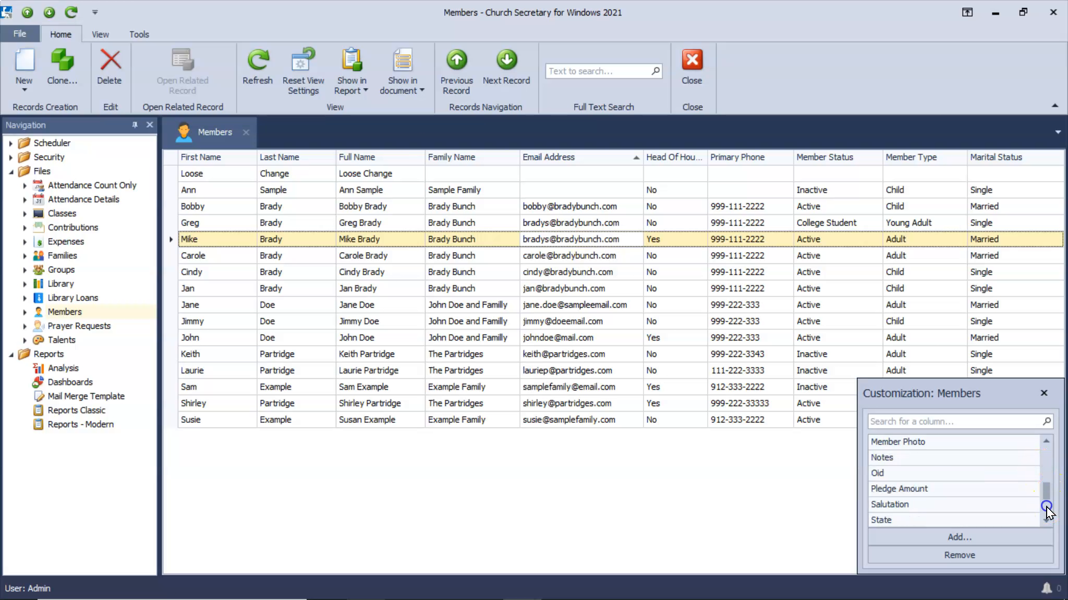
pyautogui.click(1045, 509)
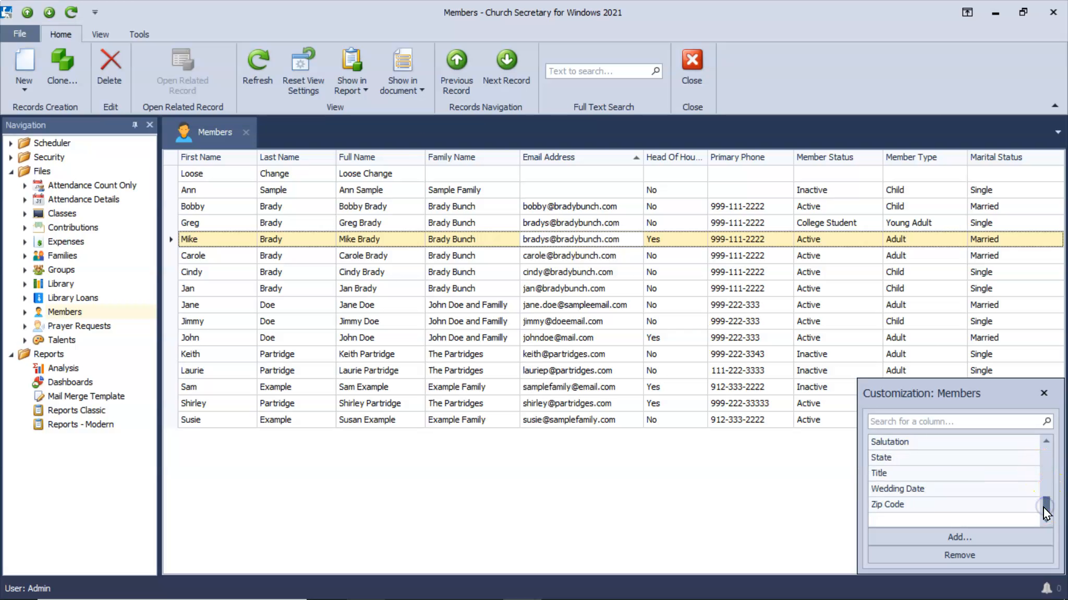
pyautogui.click(1045, 442)
pyautogui.click(1046, 442)
pyautogui.click(1045, 442)
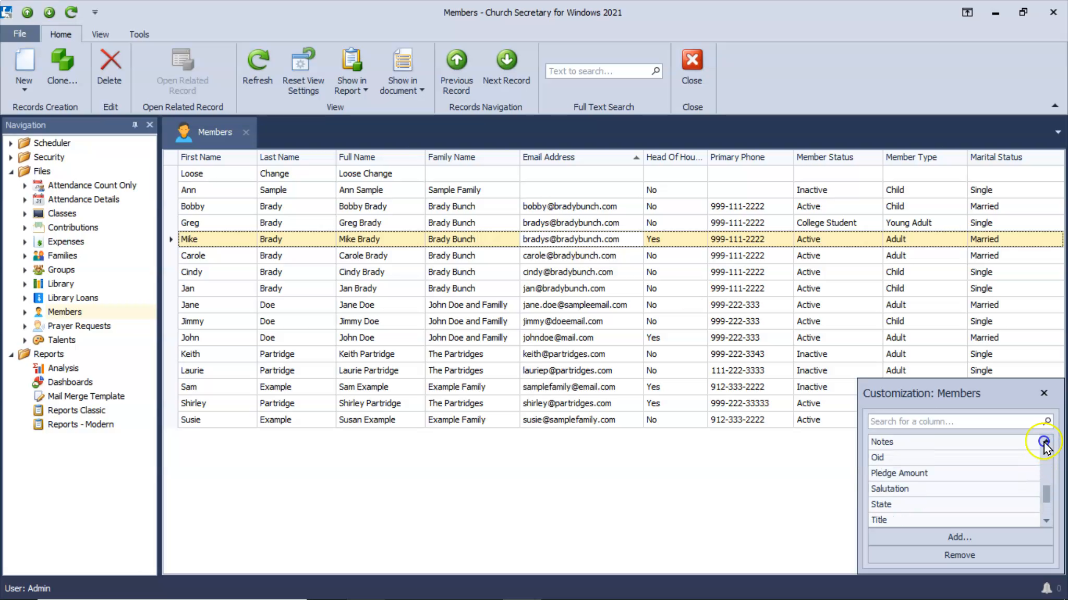
pyautogui.click(1045, 441)
pyautogui.click(1046, 441)
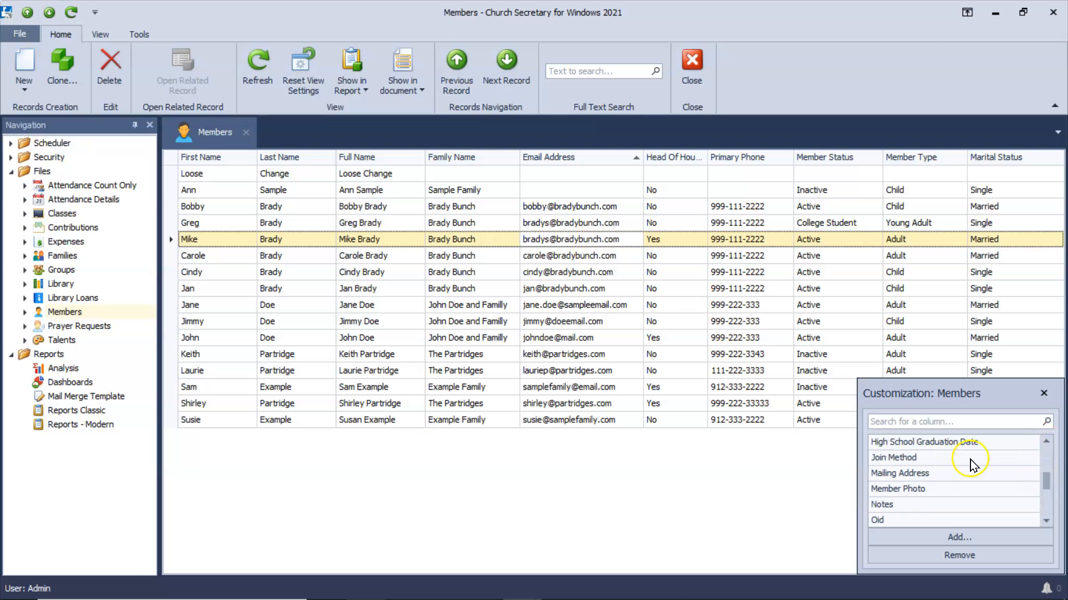
pyautogui.click(1040, 444)
pyautogui.click(1041, 444)
pyautogui.click(1040, 444)
pyautogui.click(1040, 444)
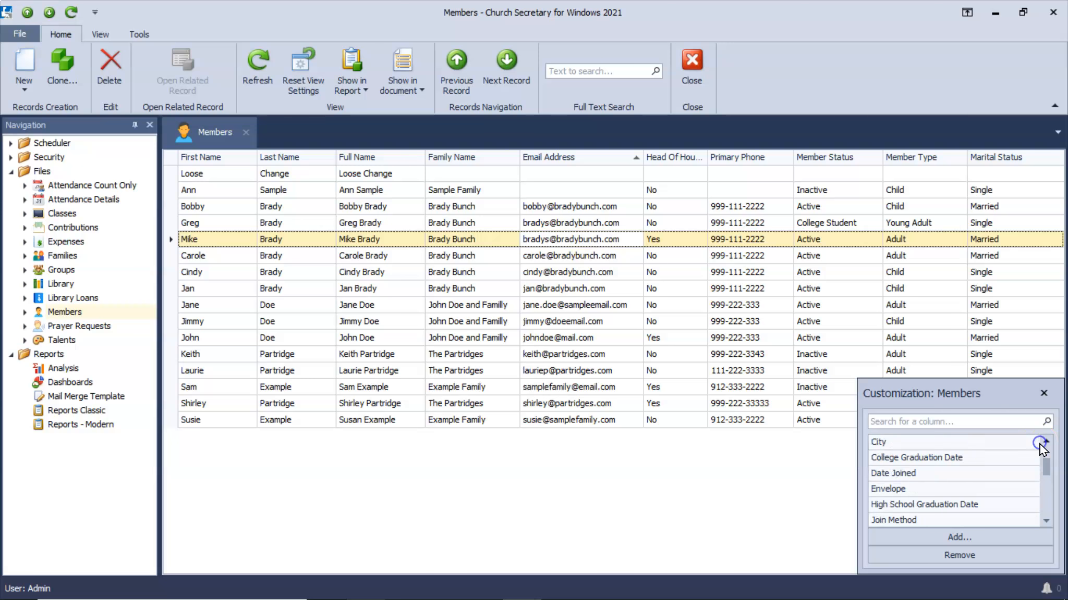
pyautogui.click(1040, 444)
pyautogui.click(1040, 445)
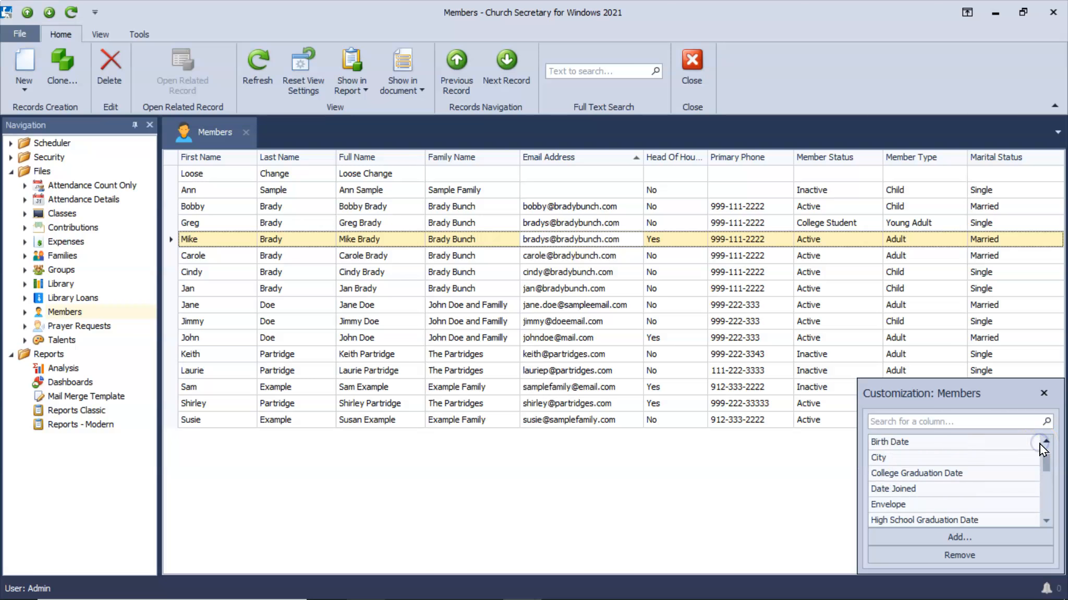
pyautogui.moveTo(933, 443)
pyautogui.mouseDown()
pyautogui.moveTo(767, 362)
pyautogui.moveTo(721, 175)
pyautogui.moveTo(784, 154)
pyautogui.mouseUp()
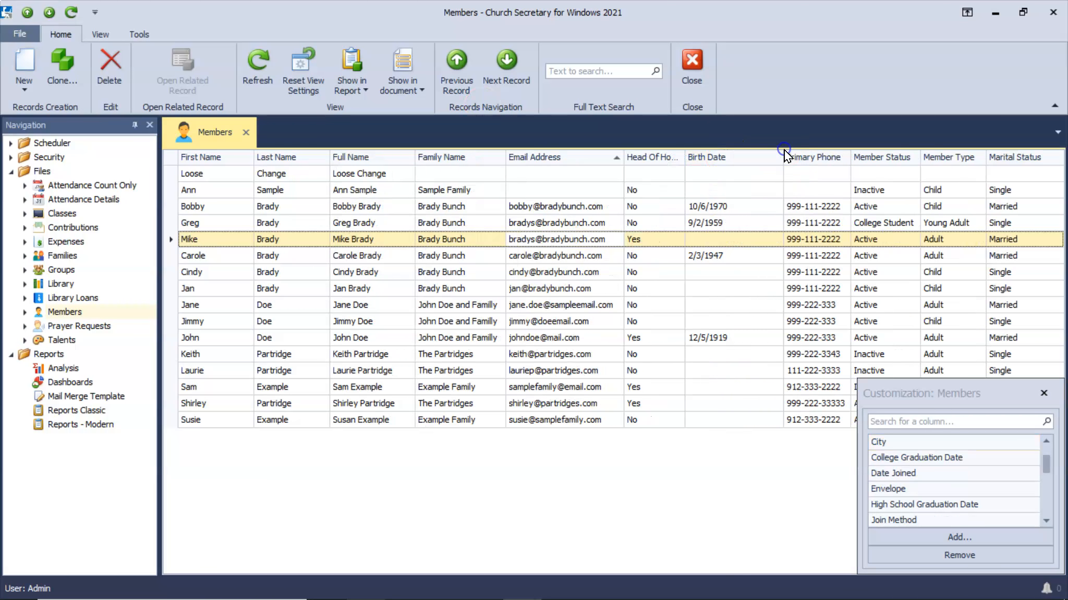
pyautogui.click(1043, 393)
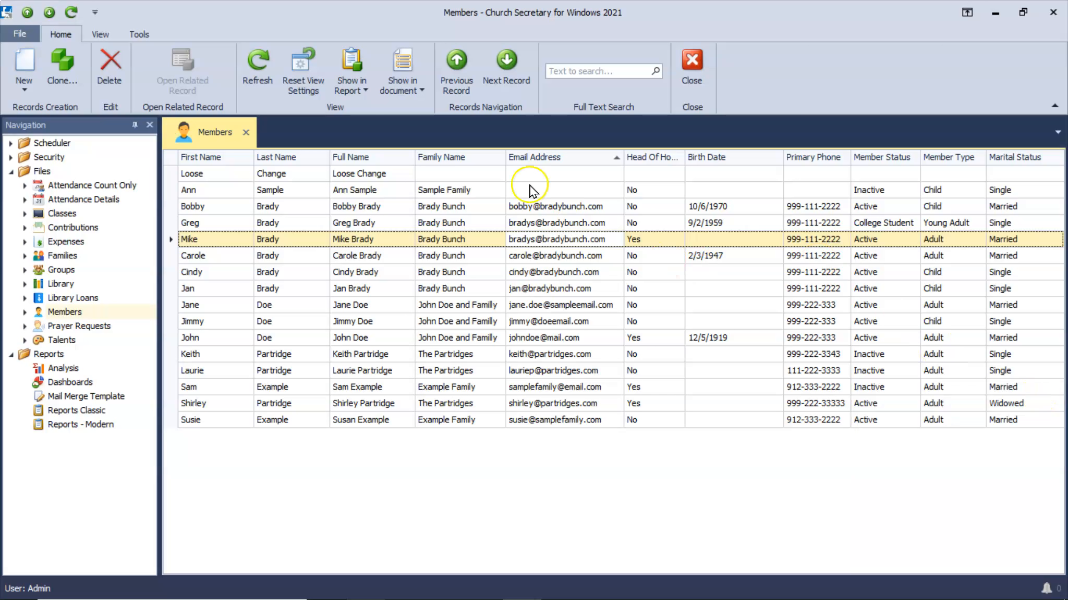
# Filter the Family Name column to Brady Bunch and The Partridges.
pyautogui.click(500, 156)
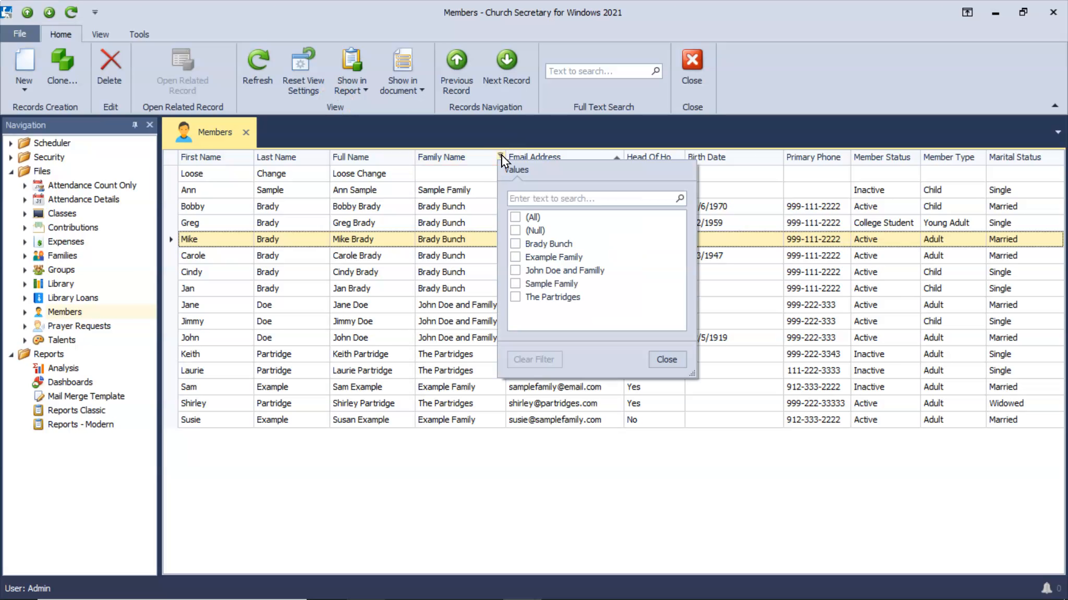
pyautogui.click(515, 243)
pyautogui.click(515, 297)
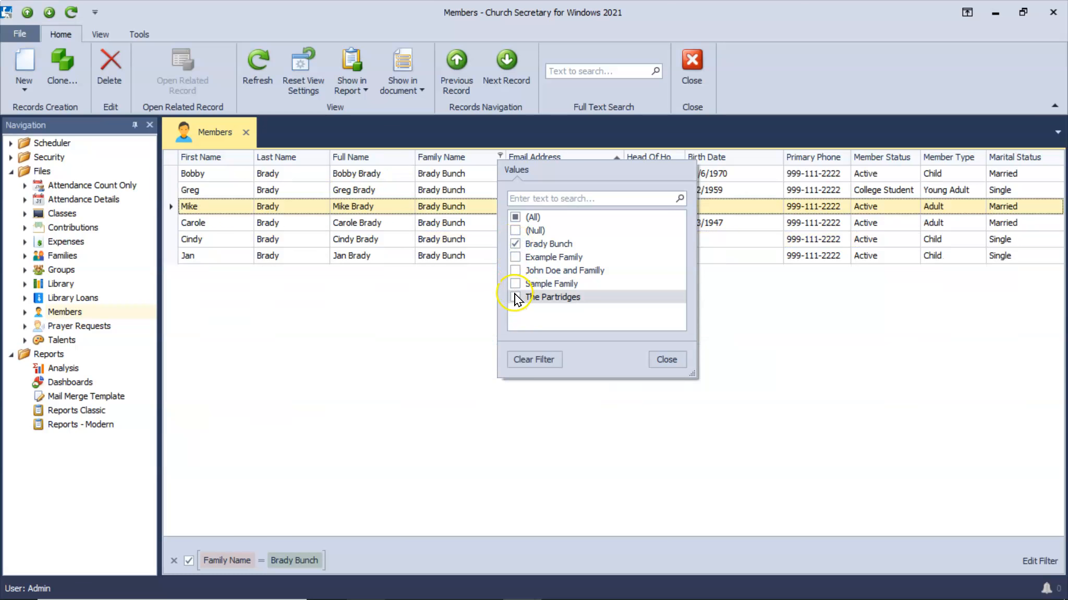
pyautogui.click(666, 359)
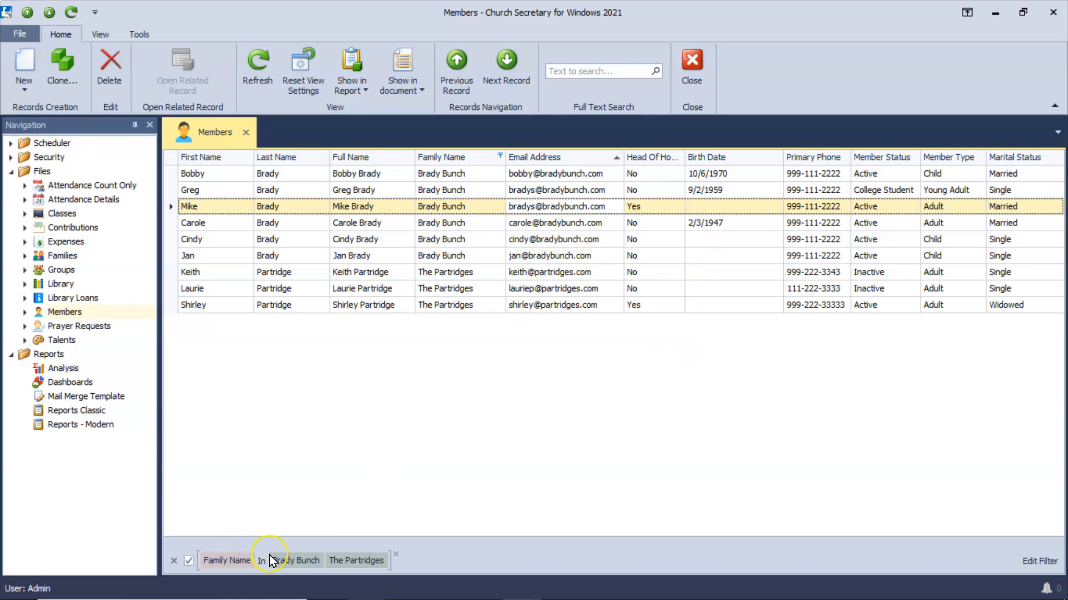
pyautogui.moveTo(333, 562)
# Export the filtered Members grid to an XLSX file named Members.
pyautogui.click(27, 37)
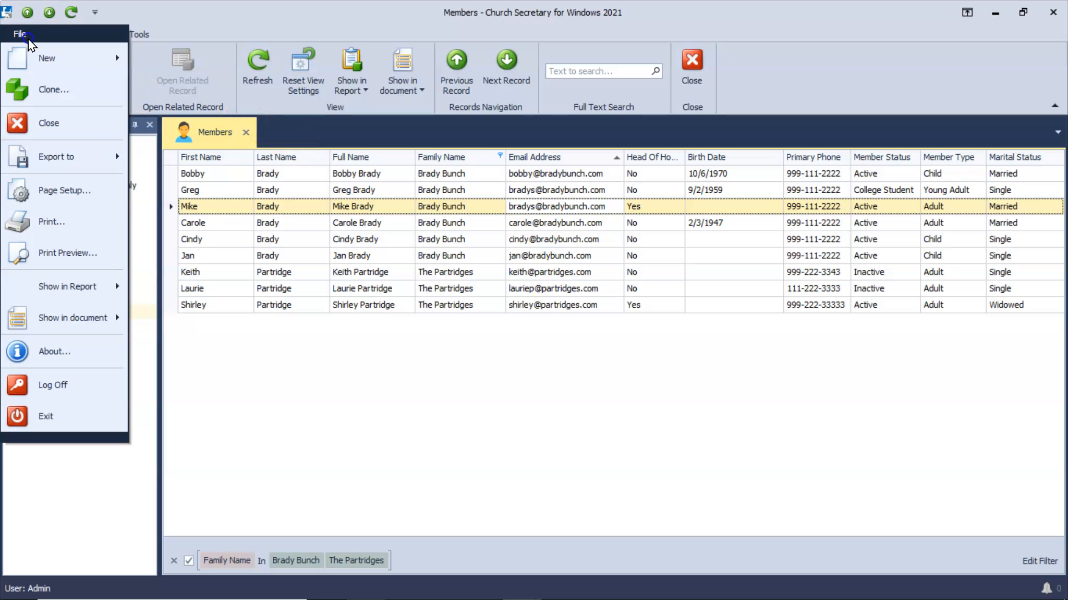
pyautogui.moveTo(81, 155)
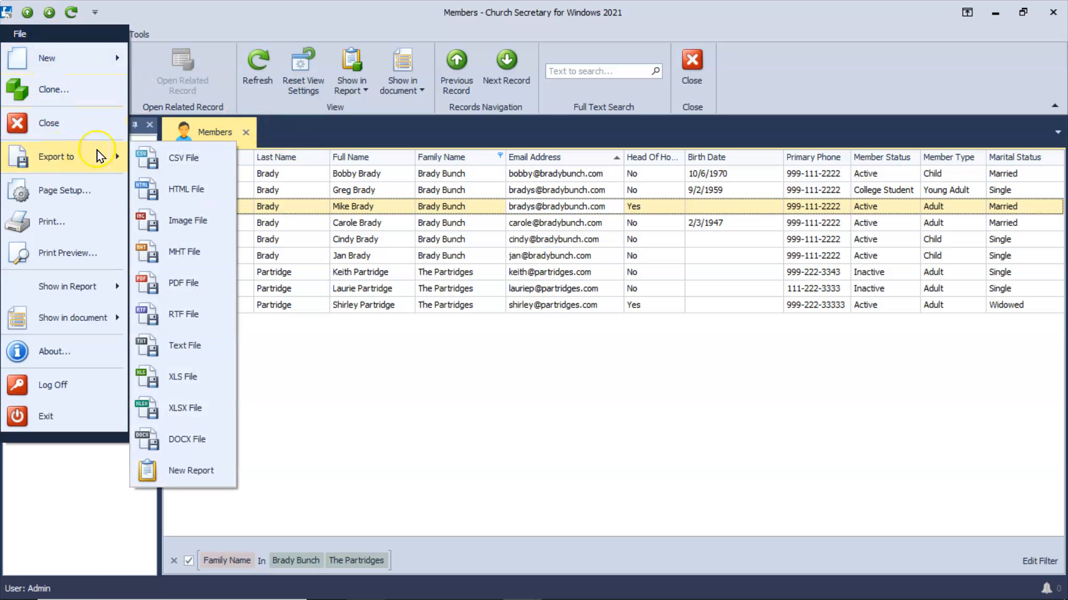
pyautogui.click(193, 409)
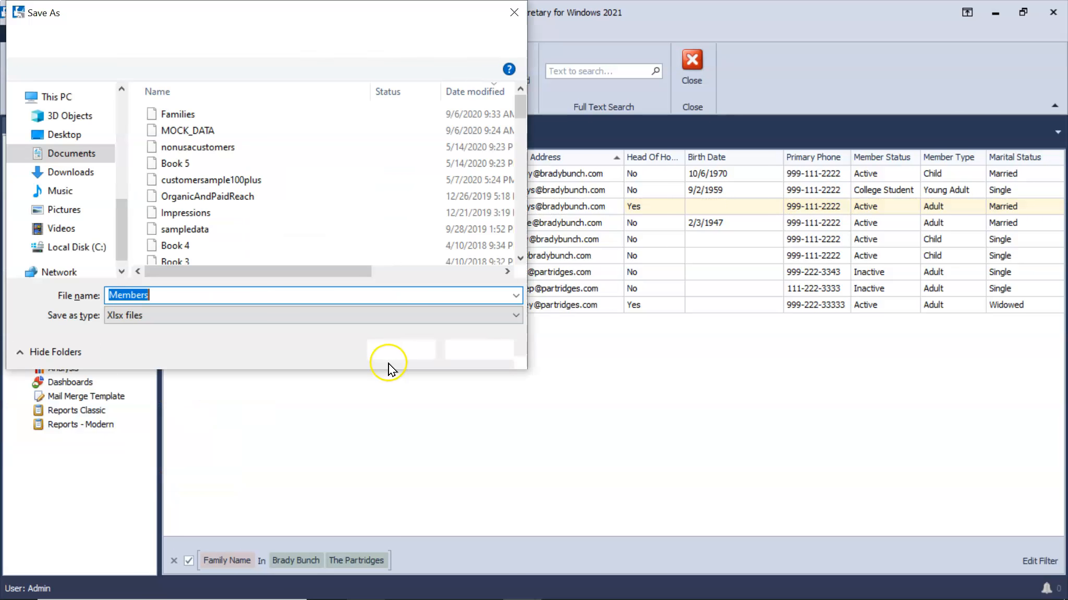
pyautogui.click(397, 356)
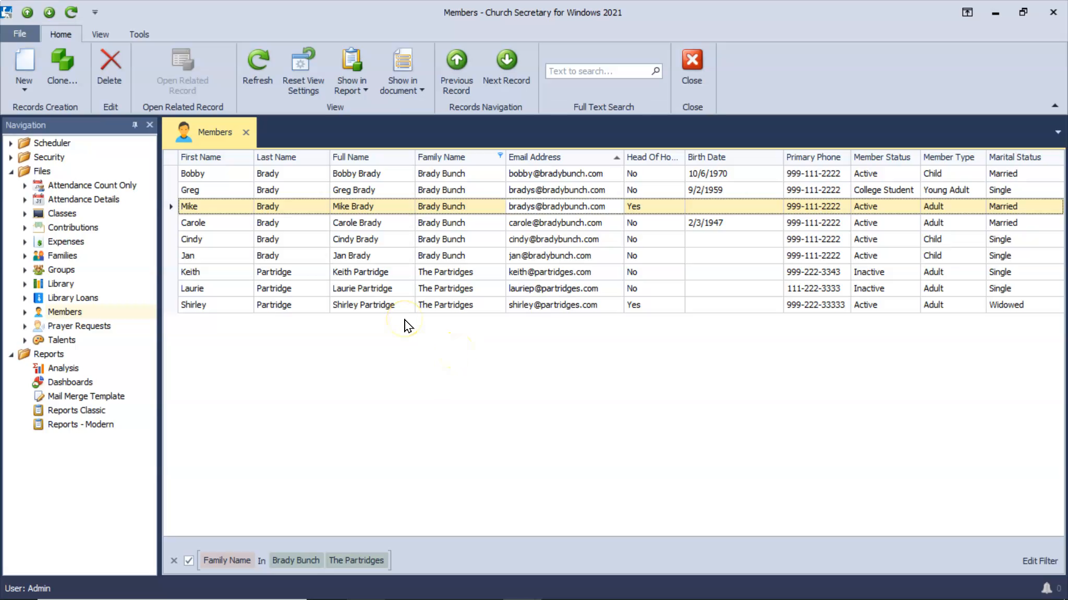
# Go to the Families list and start a new family record.
pyautogui.click(70, 256)
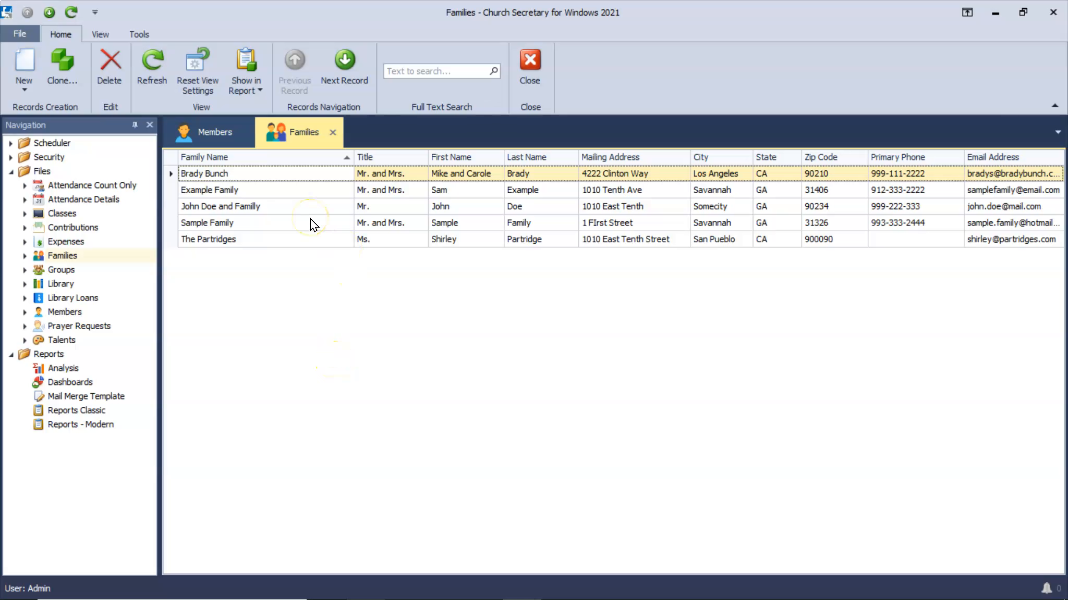
pyautogui.click(26, 67)
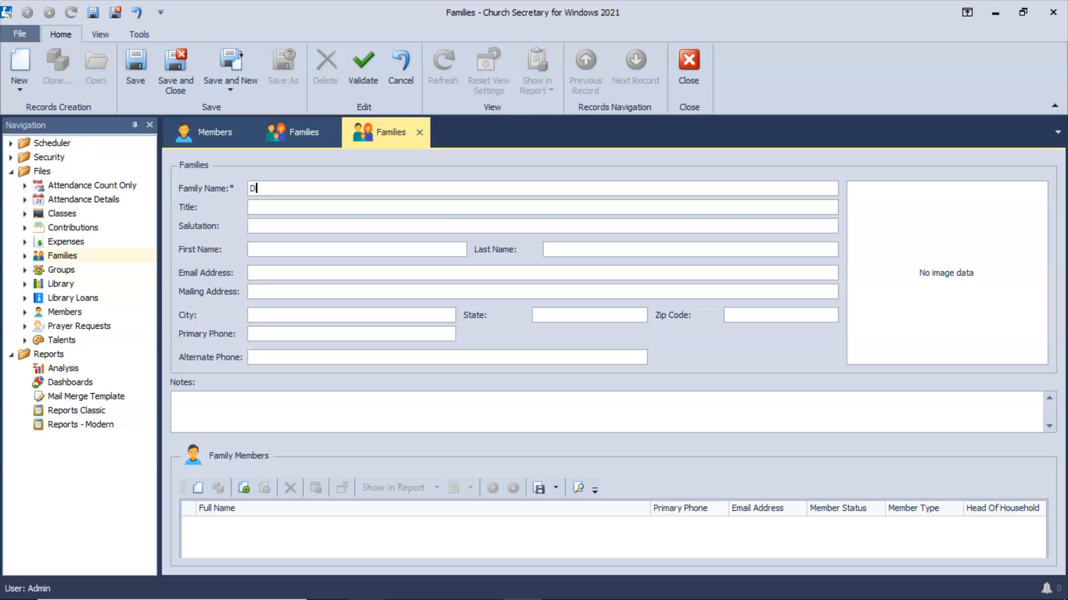
# Enter the family name, Mr. and Mrs. title, salutation, last name and the family's email.
pyautogui.write('Donald Trump and Family')
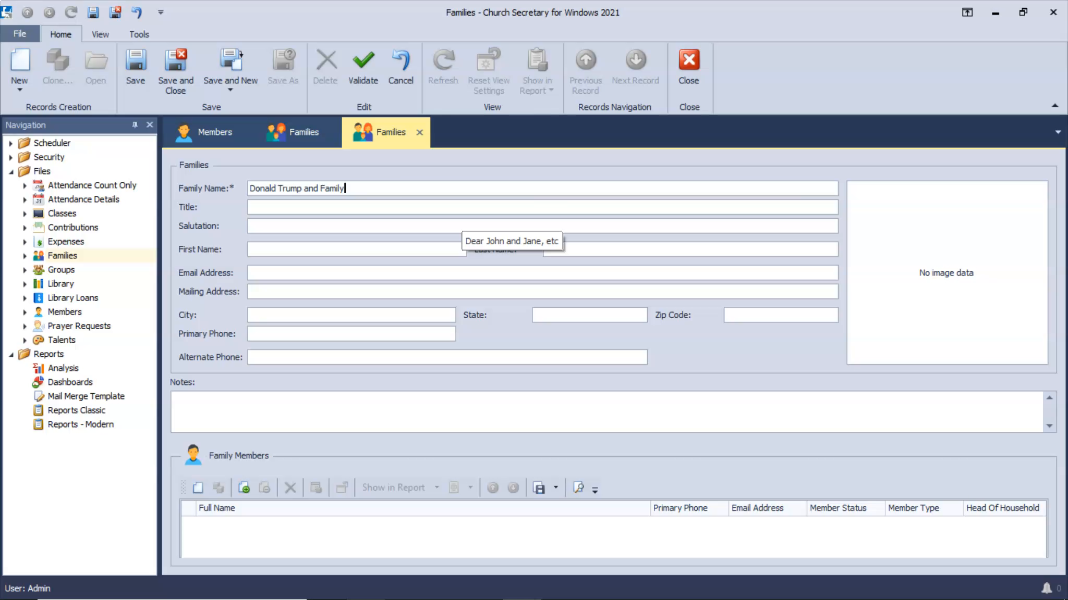
pyautogui.press('Tab')
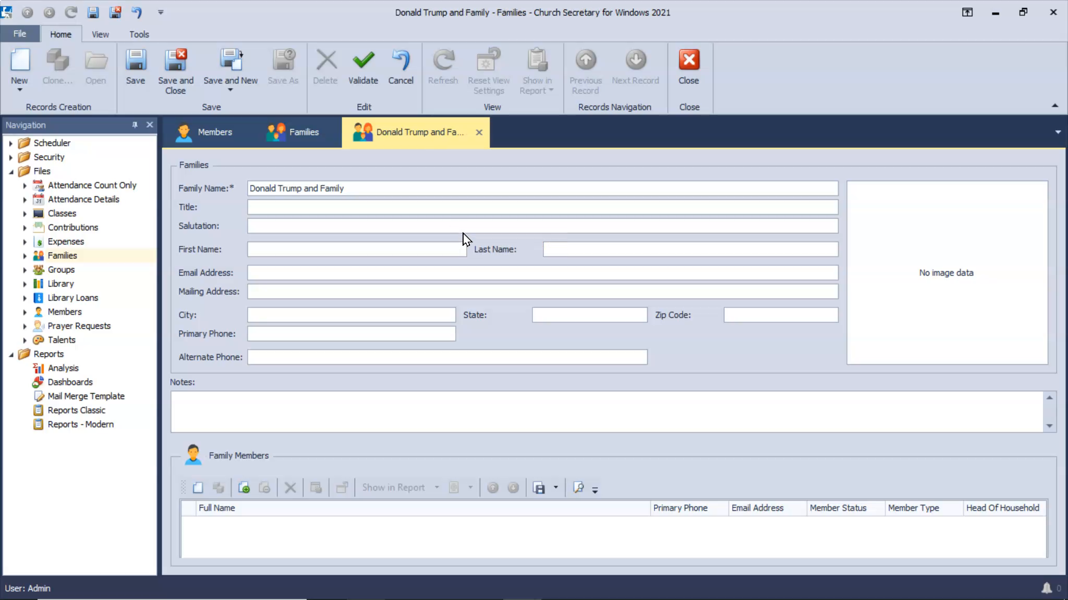
pyautogui.write('M')
pyautogui.write('Don')
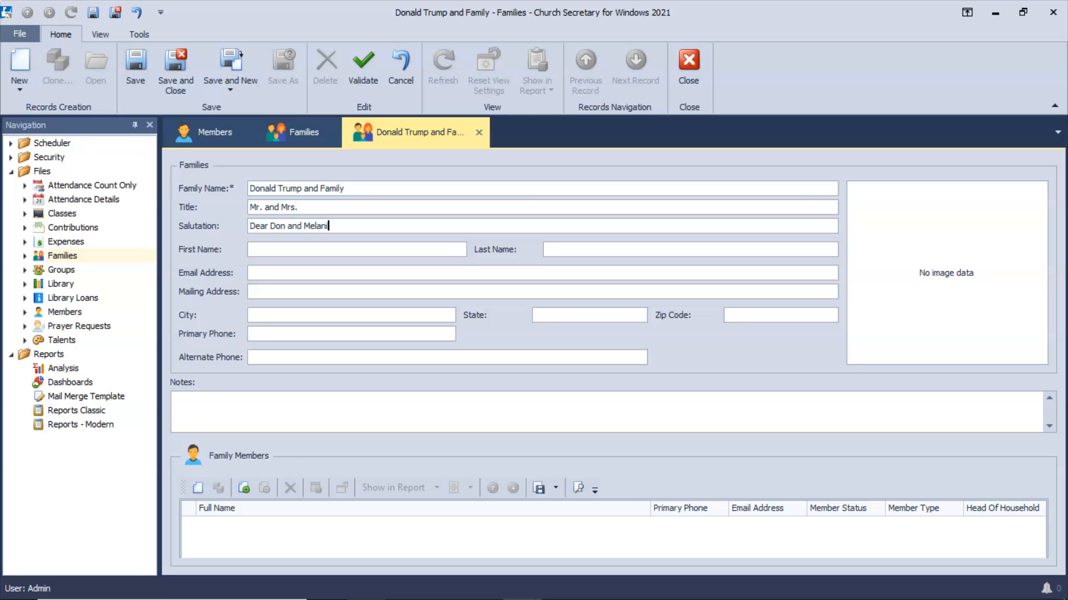
pyautogui.write(' and Baron')
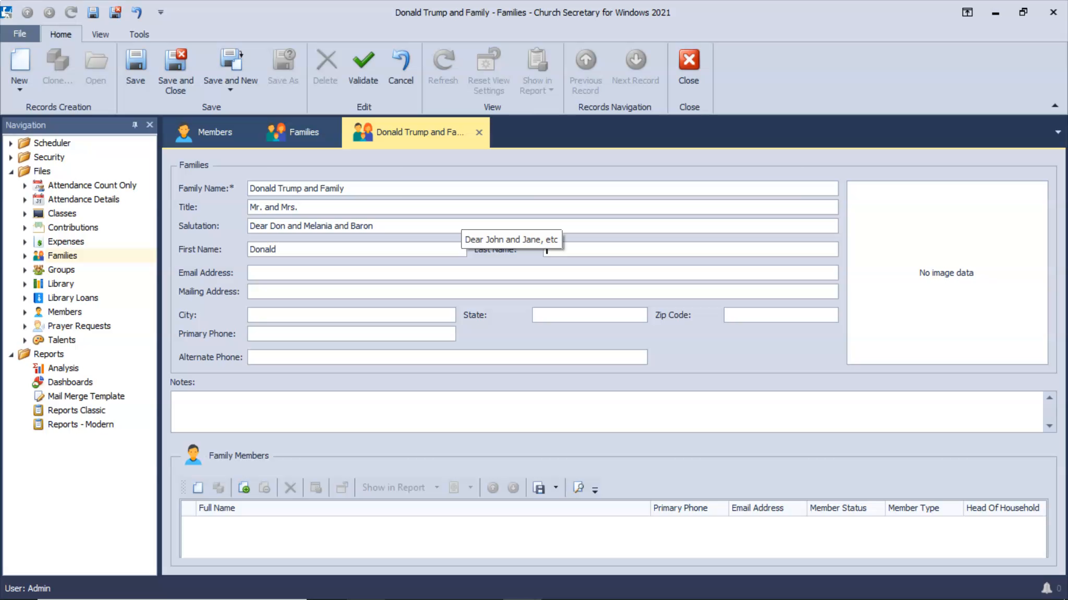
pyautogui.write('Trum')
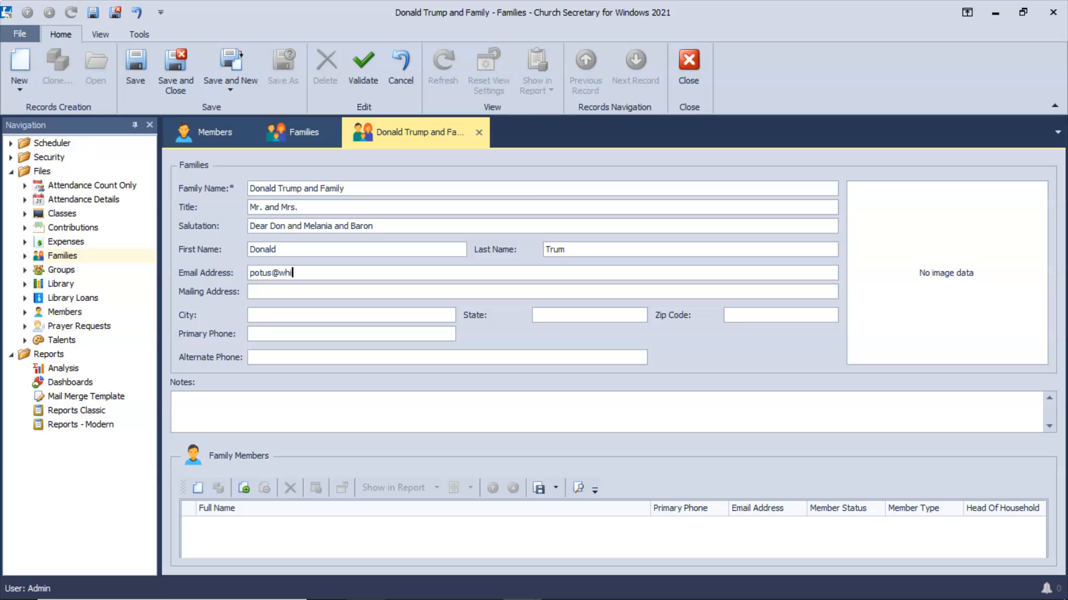
# Fill in the Washington, DC mailing address and zip code, and begin a sample note.
pyautogui.press('Tab')
pyautogui.write('P')
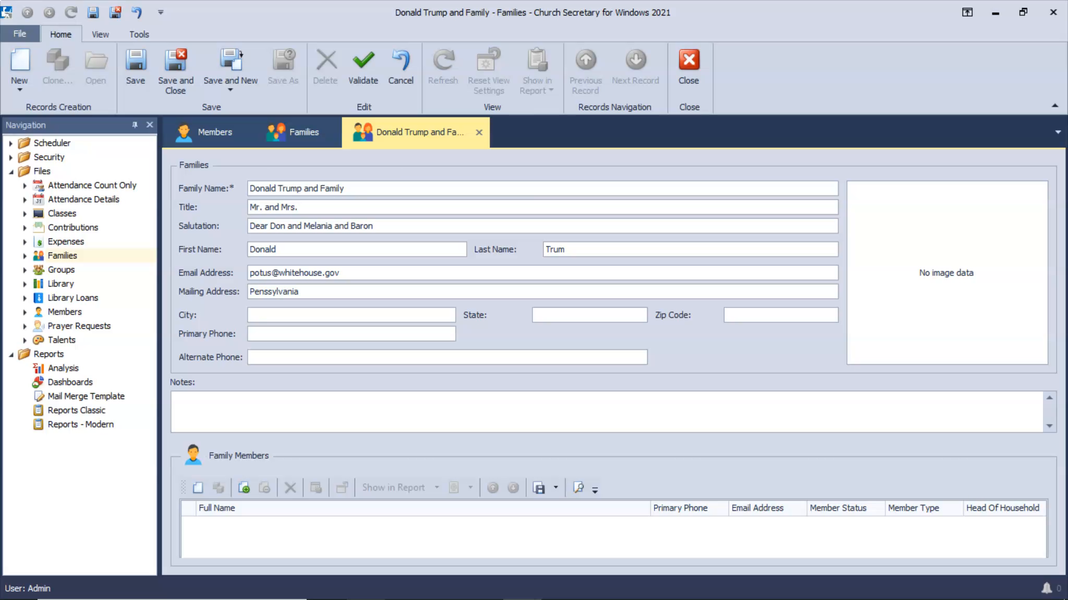
pyautogui.write('Washingoton')
pyautogui.press('Tab')
pyautogui.write('DC')
pyautogui.press('Tab')
pyautogui.write('99')
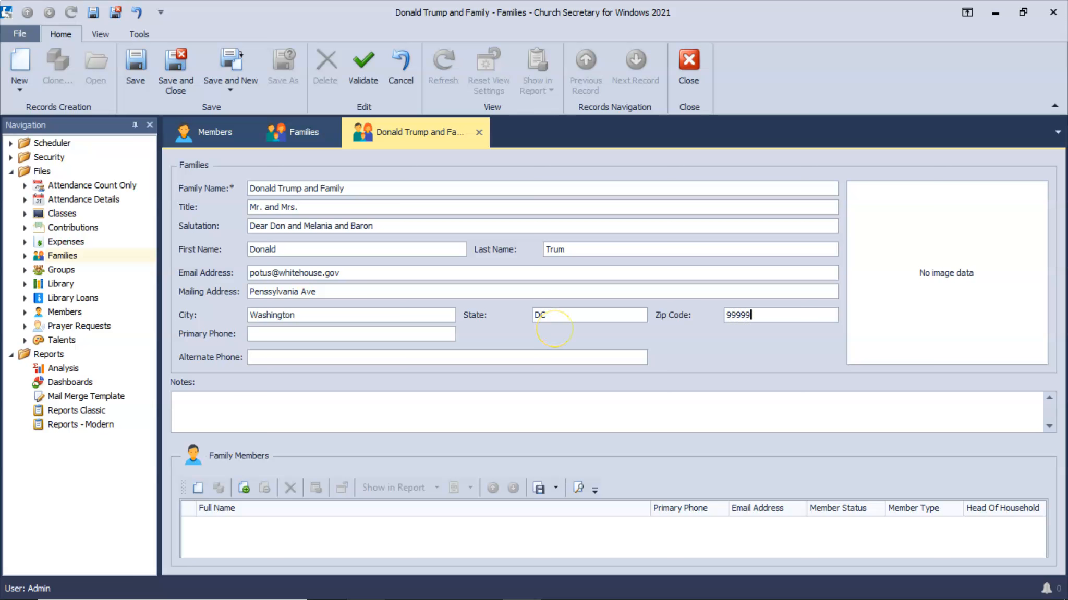
pyautogui.press('Tab')
pyautogui.write('This is a sma')
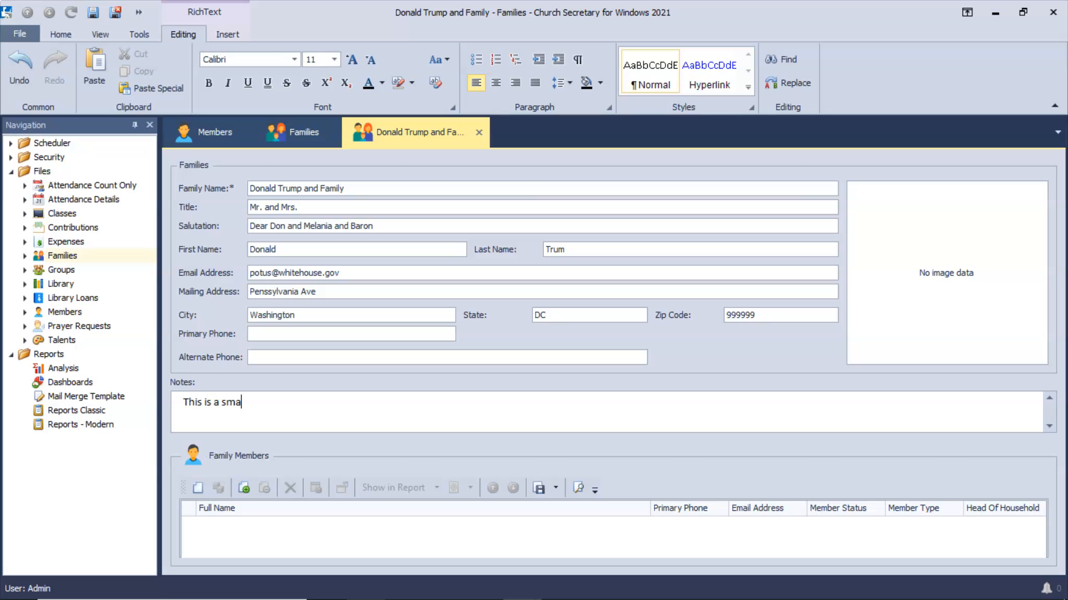
pyautogui.write('mple')
# Add a new family member and enter the full name, Mr. title and salutation.
pyautogui.click(199, 490)
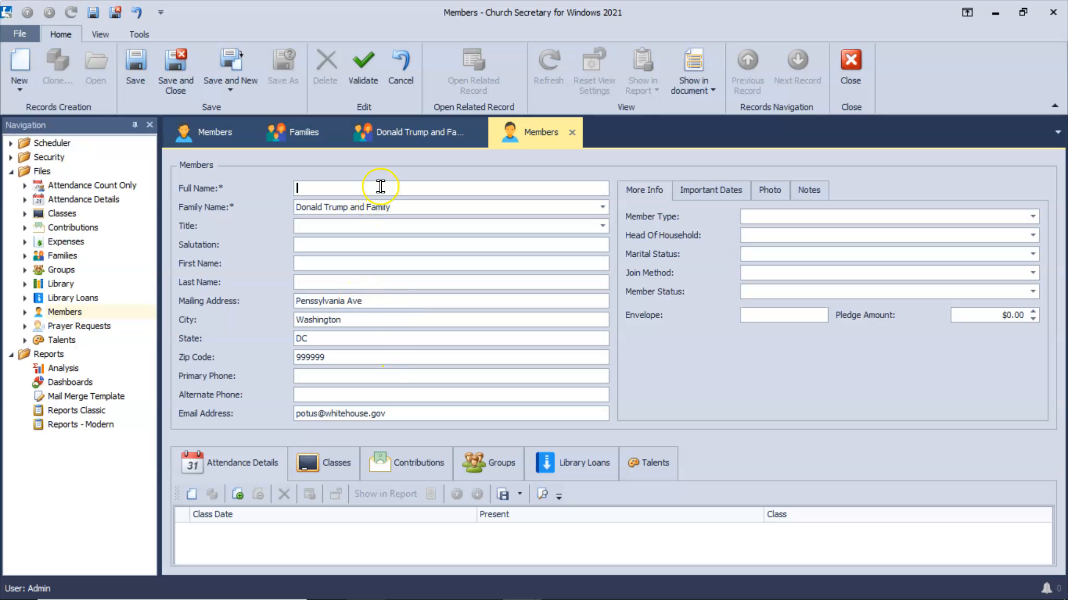
pyautogui.write('DO')
pyautogui.press('BackSpace')
pyautogui.press('BackSpace')
pyautogui.press('BackSpace')
pyautogui.write('onald Trump')
pyautogui.press('Tab')
pyautogui.press('Tab')
pyautogui.write('M')
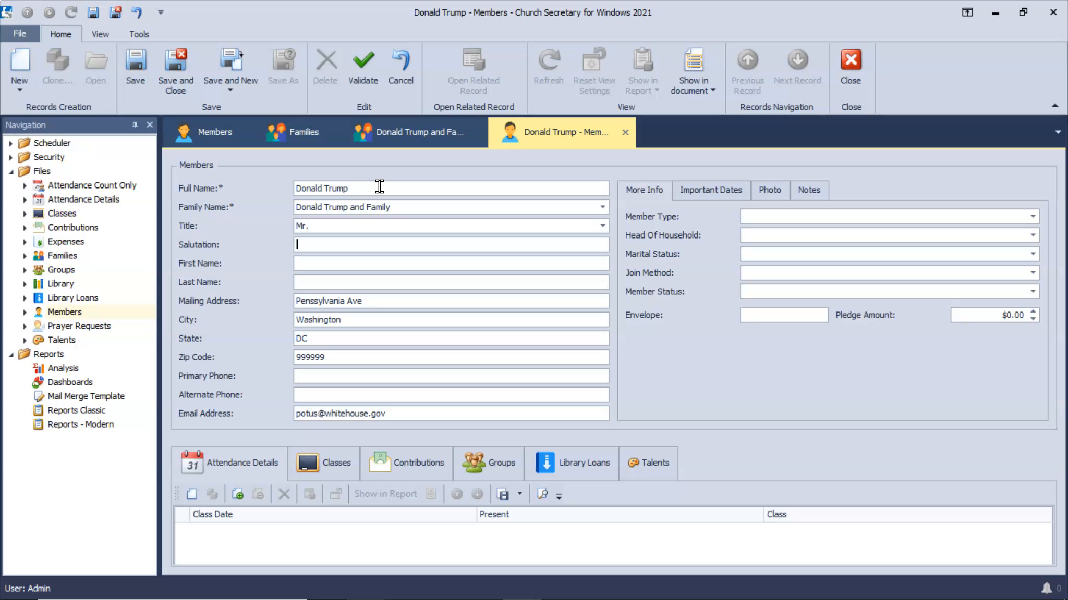
pyautogui.write('Dear ')
pyautogui.write('Trump')
pyautogui.press('Tab')
pyautogui.press('Tab')
pyautogui.press('Tab')
pyautogui.press('Tab')
pyautogui.press('Tab')
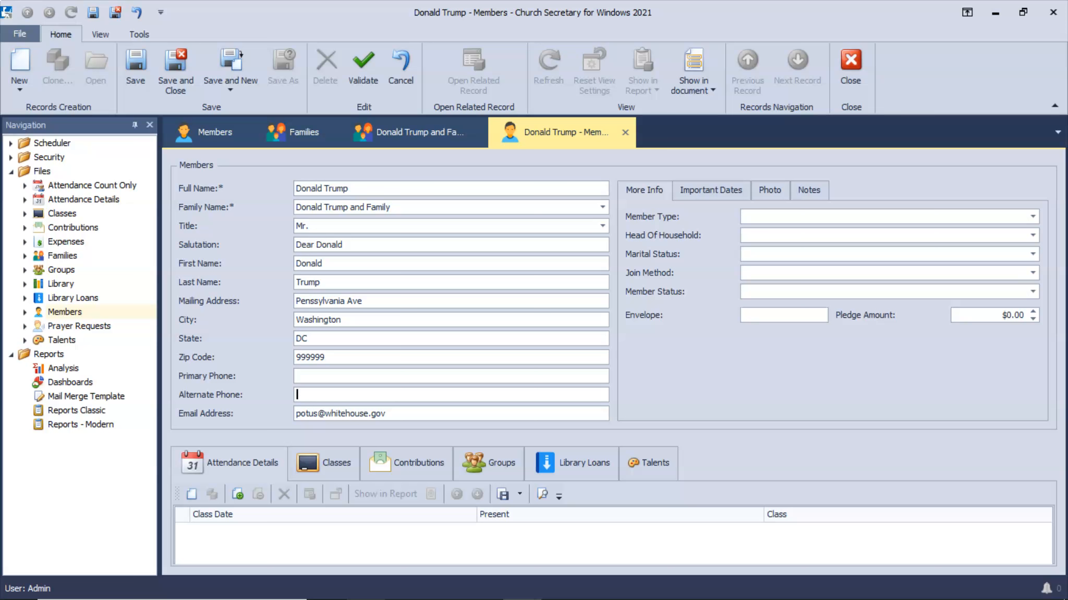
pyautogui.press('Tab')
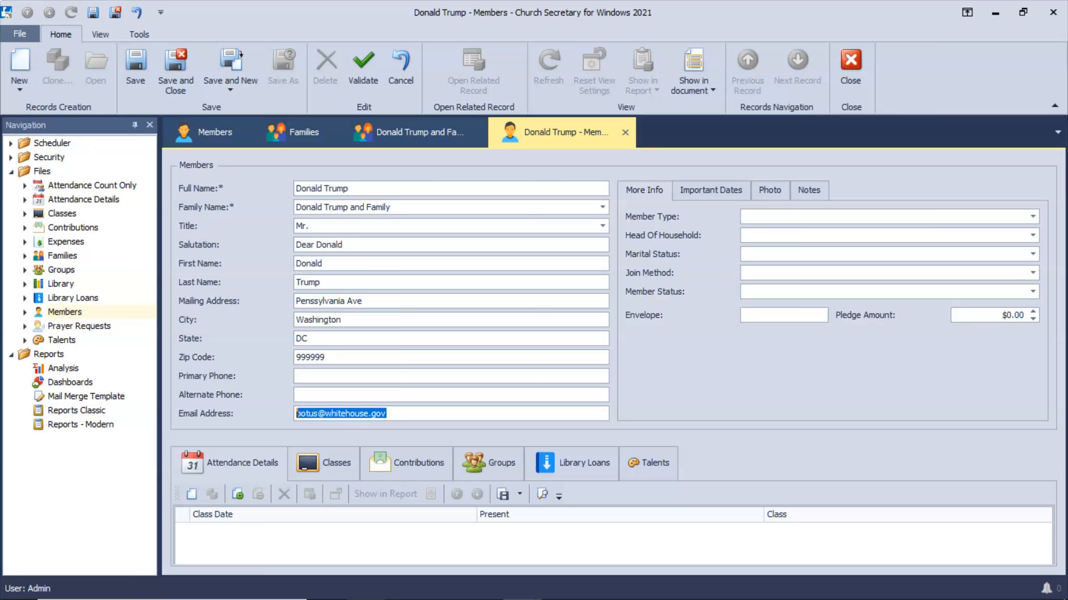
# Set the member as Adult, head of household, Married, with Active status.
pyautogui.click(1032, 215)
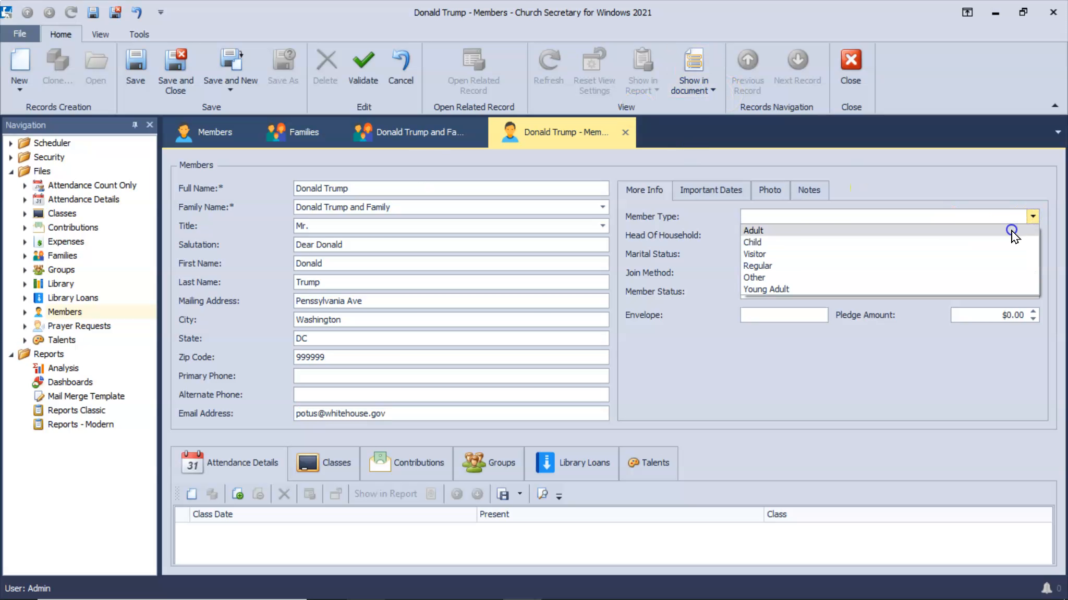
pyautogui.click(1012, 231)
pyautogui.click(1031, 236)
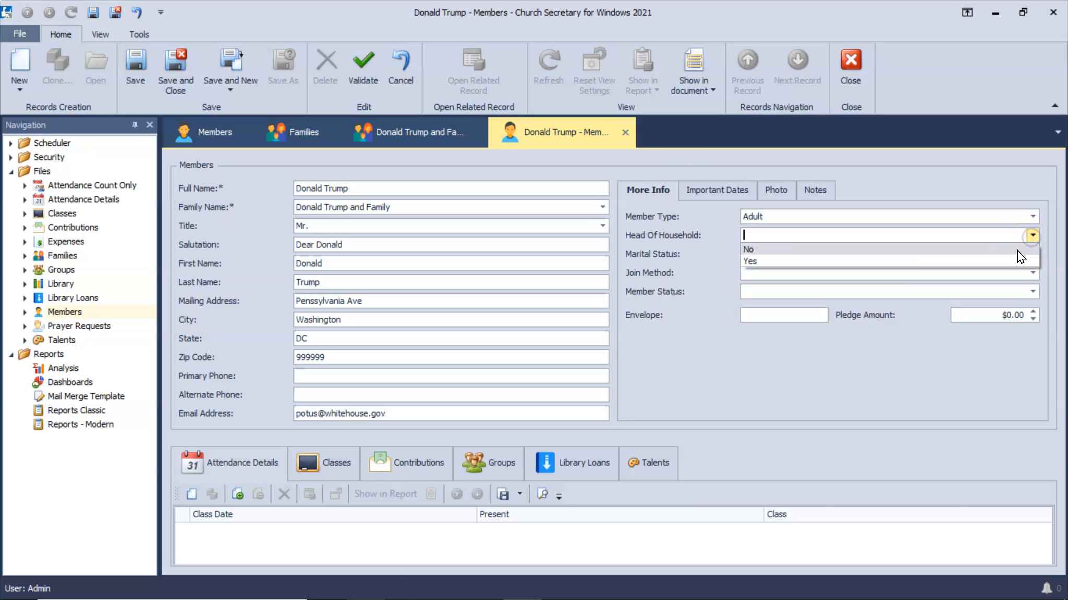
pyautogui.click(1009, 262)
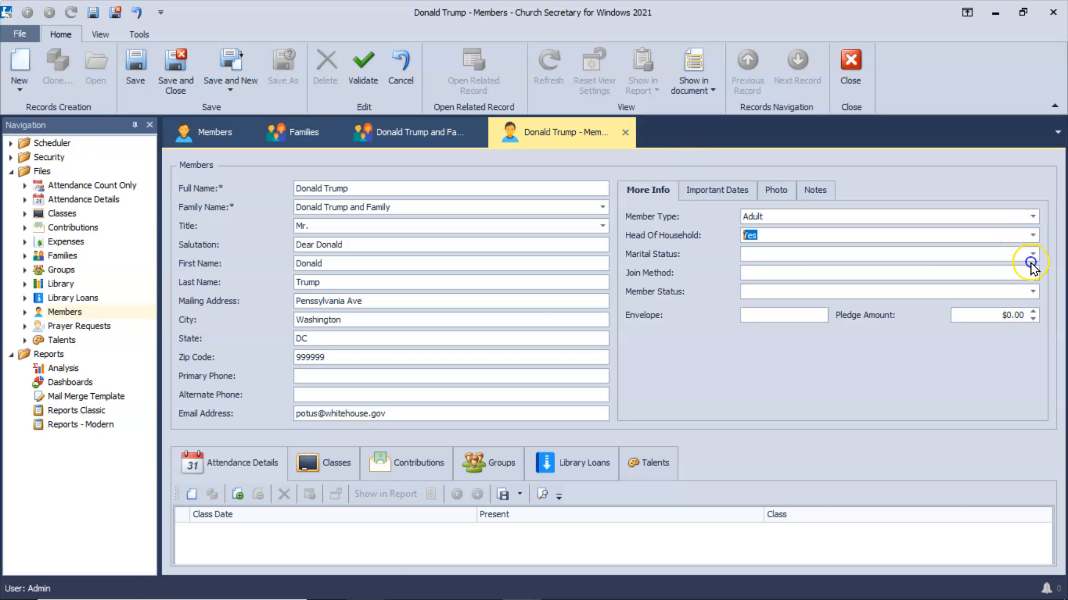
pyautogui.click(1032, 254)
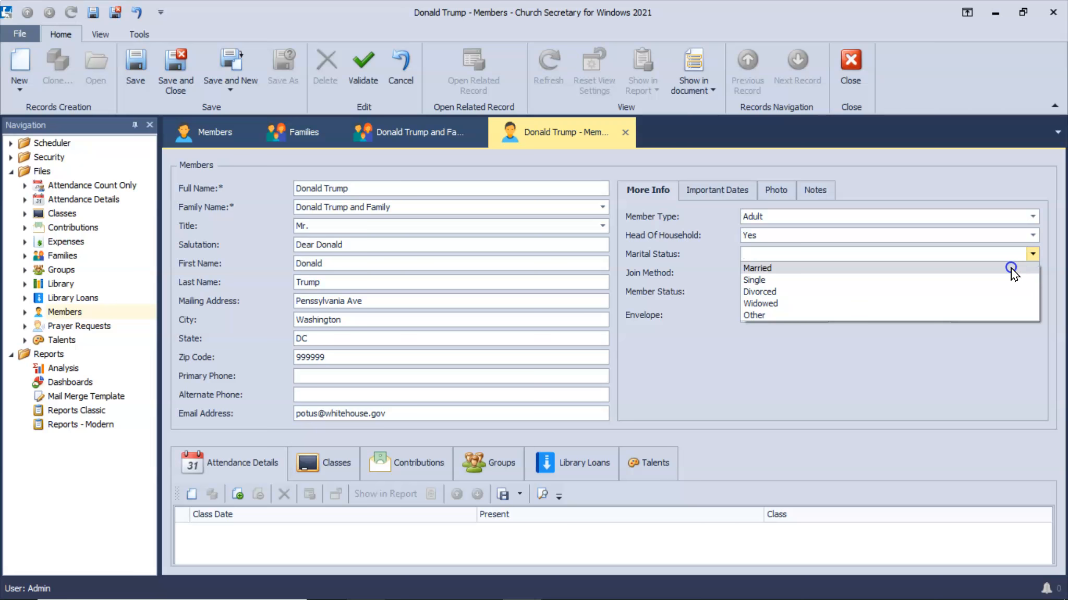
pyautogui.click(1012, 270)
pyautogui.click(904, 289)
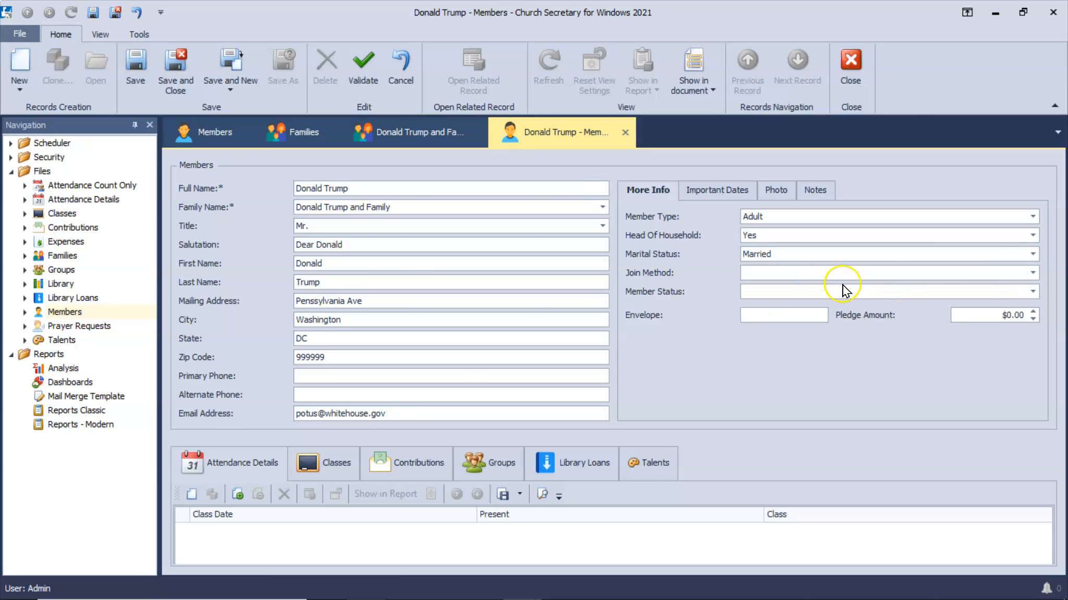
pyautogui.click(1032, 292)
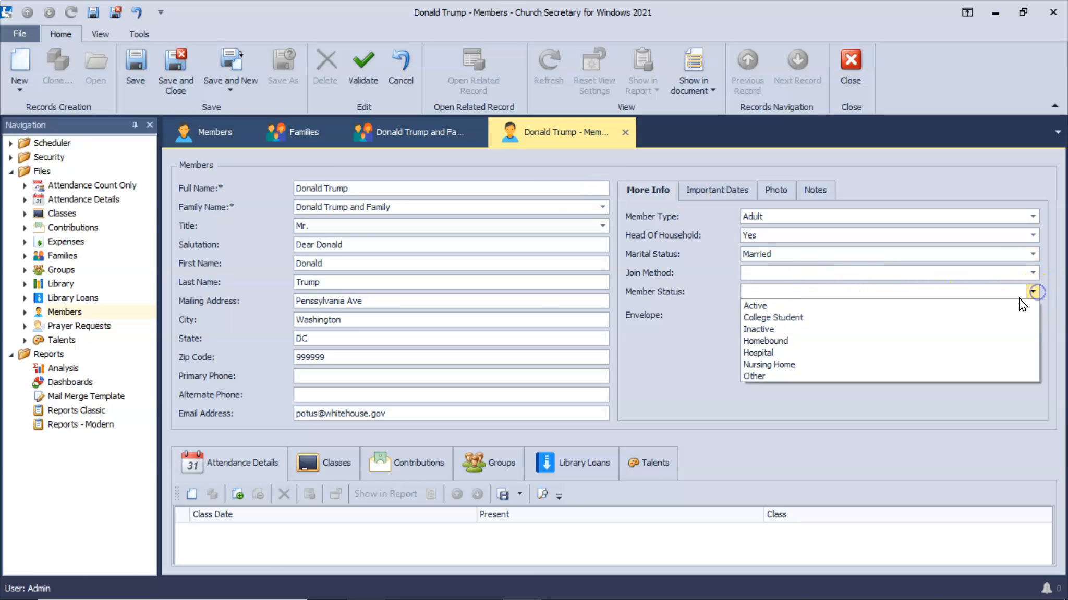
pyautogui.click(992, 306)
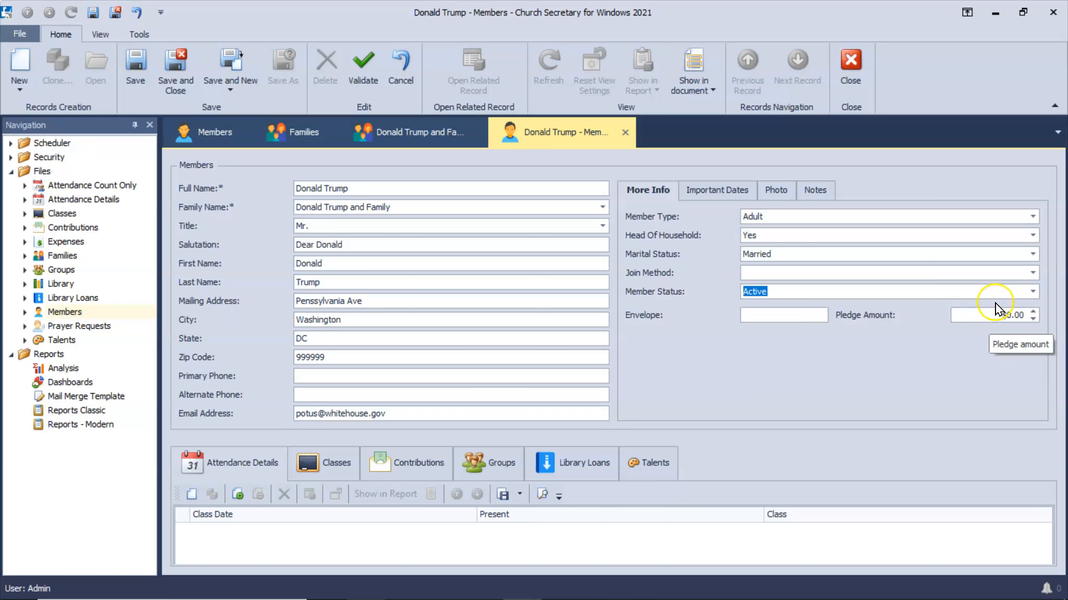
# Confirm Adult as the member type and save and close the member record.
pyautogui.rightClick(1034, 282)
pyautogui.rightClick(926, 302)
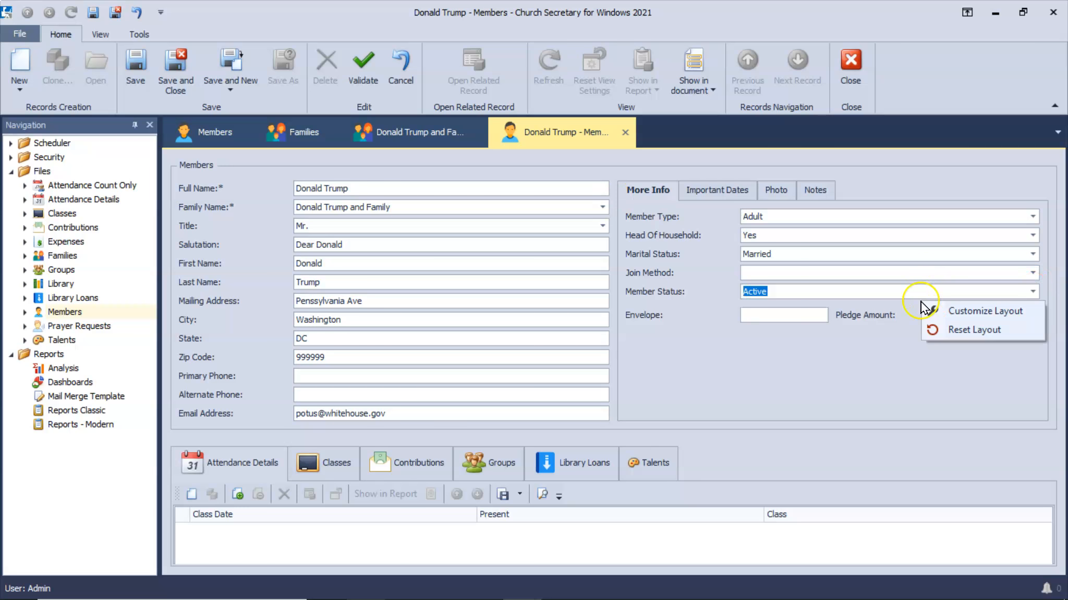
pyautogui.click(1031, 292)
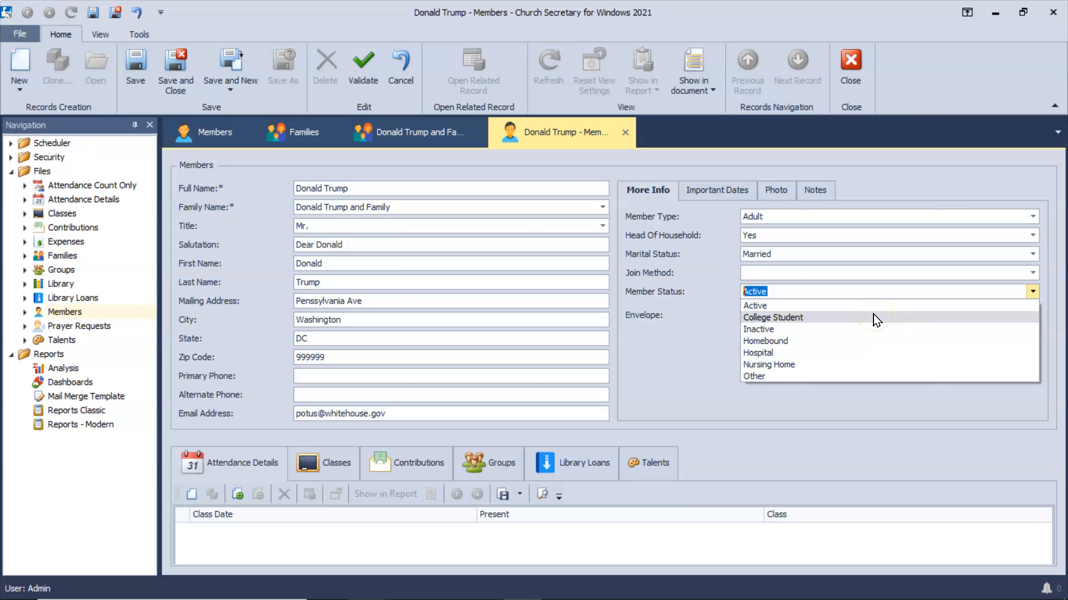
pyautogui.click(1032, 216)
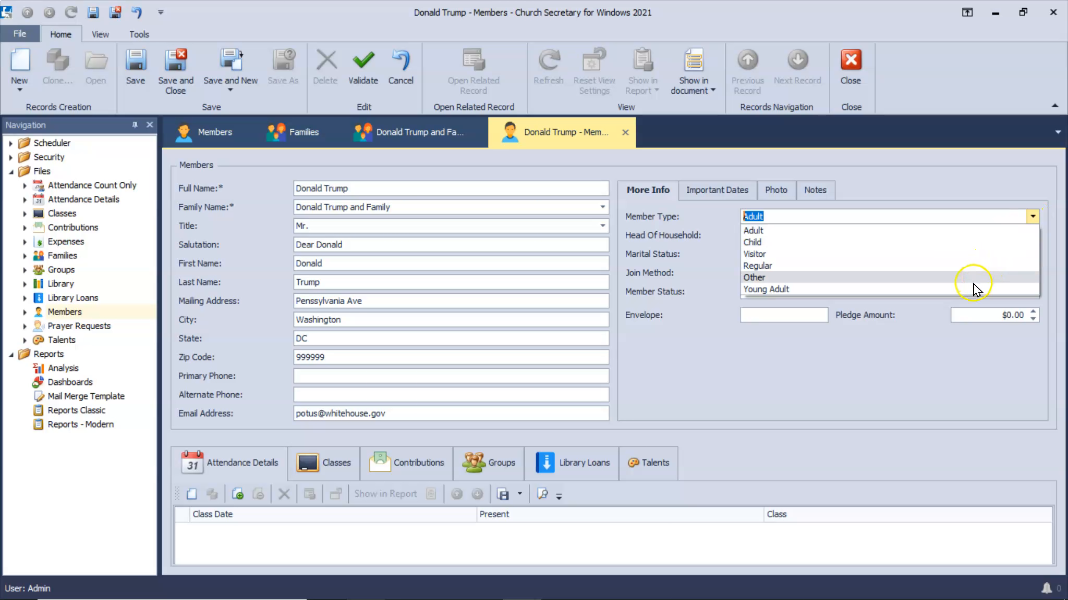
pyautogui.click(985, 230)
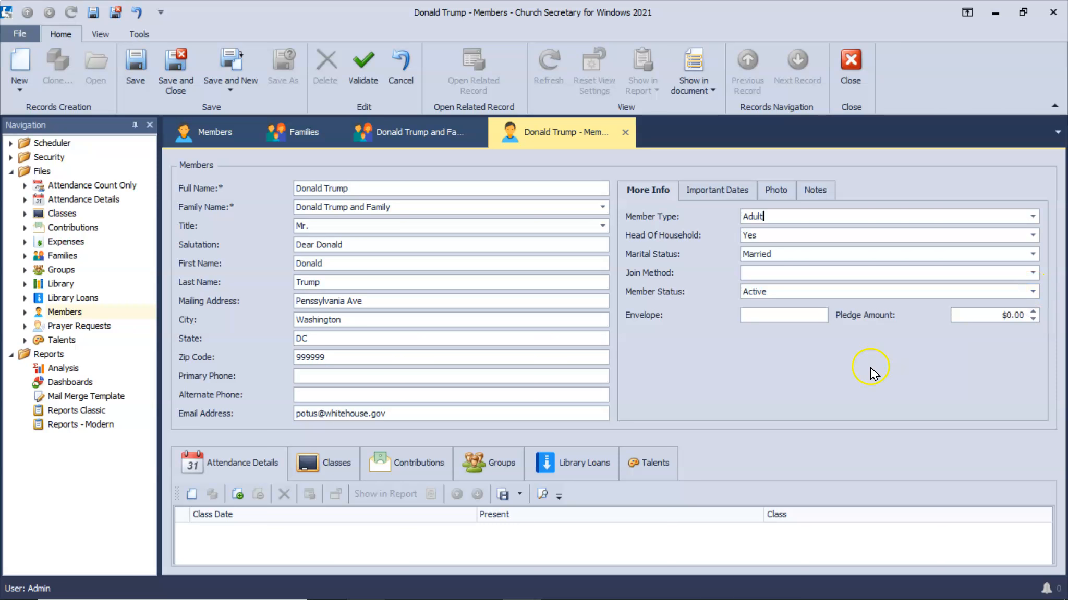
pyautogui.click(177, 71)
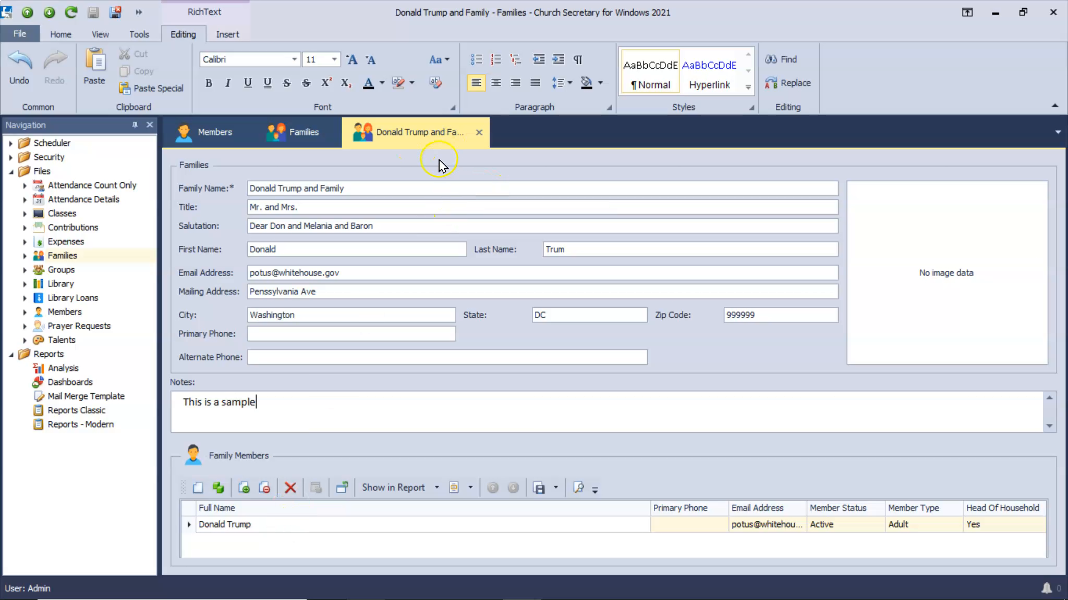
# Save and close the new family record, returning to the Families list.
pyautogui.click(432, 183)
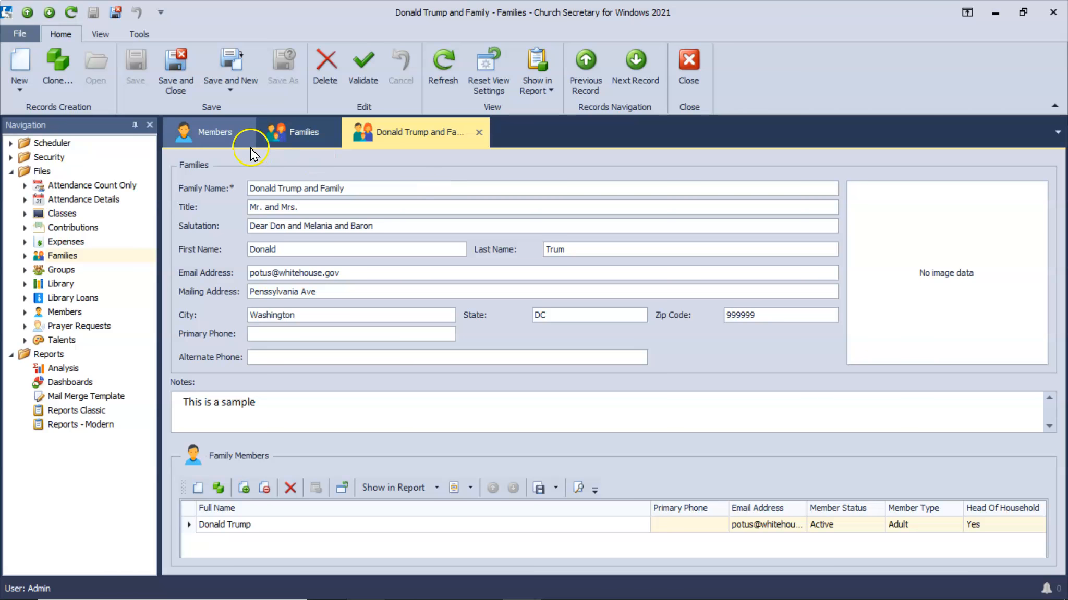
pyautogui.click(173, 79)
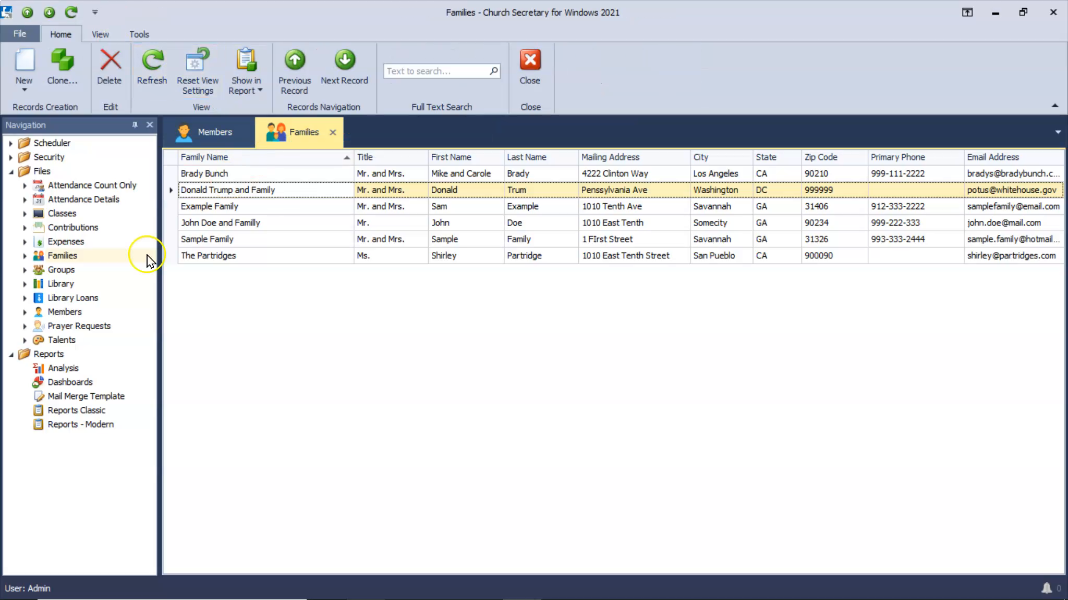
# Clear the Members filter, sort by Last Name, refresh, and start a new member record.
pyautogui.click(77, 313)
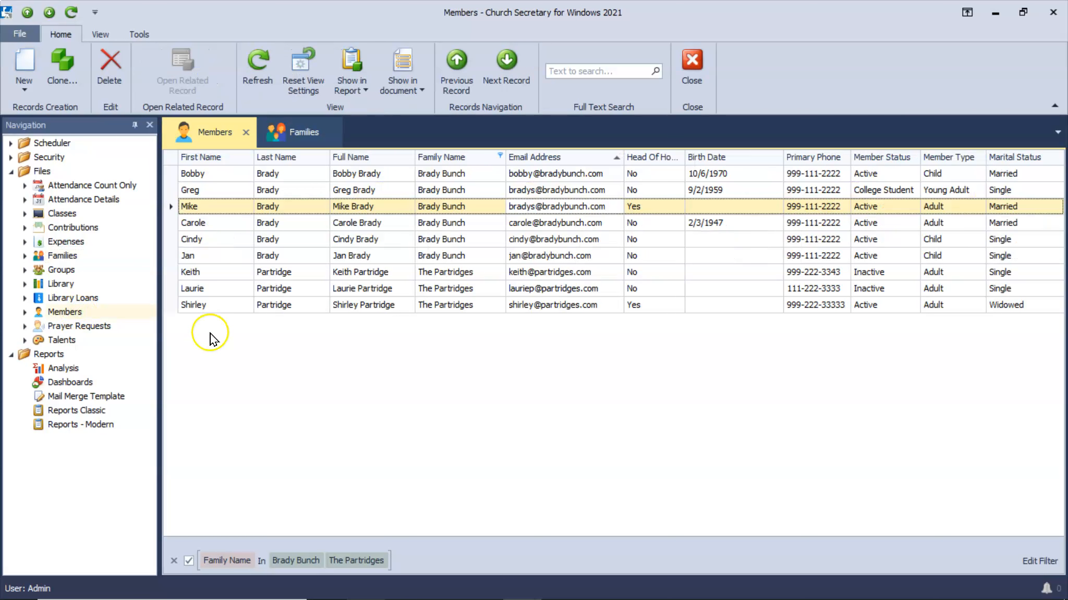
pyautogui.click(187, 562)
pyautogui.click(175, 561)
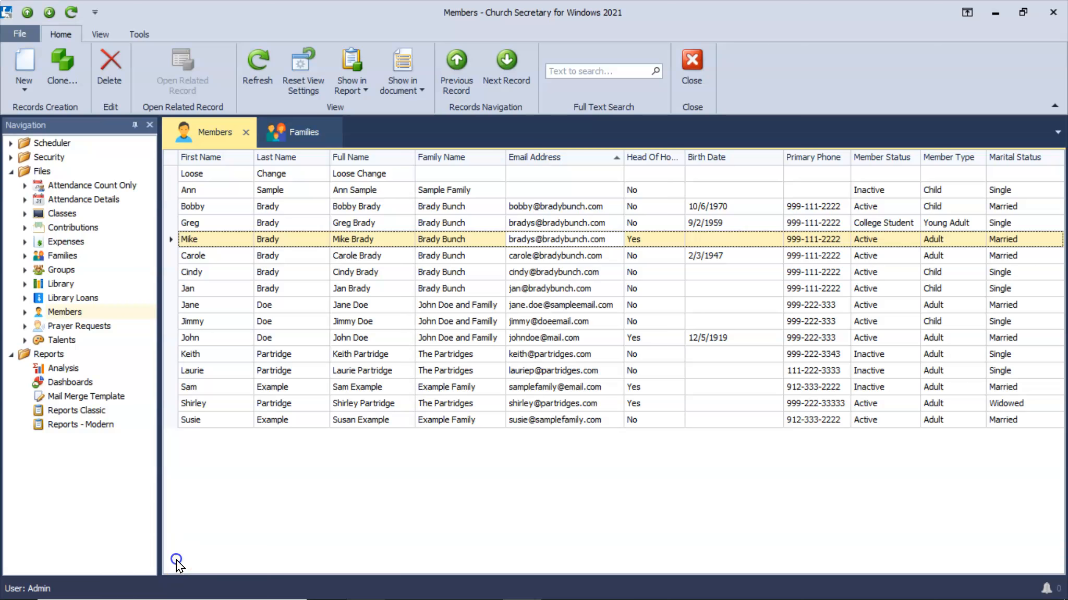
pyautogui.click(312, 158)
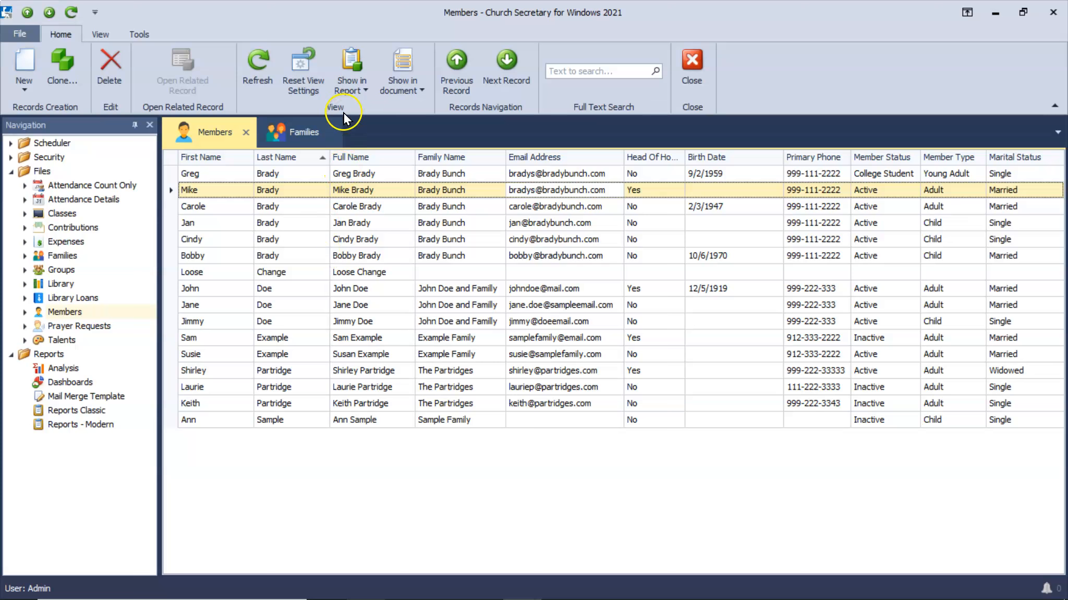
pyautogui.click(259, 68)
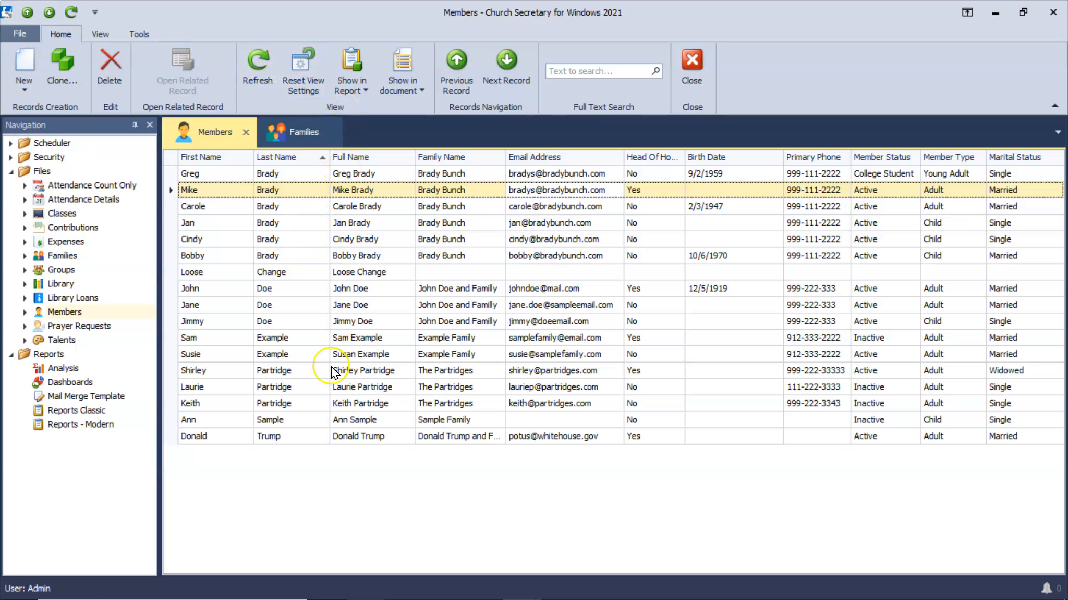
pyautogui.click(307, 440)
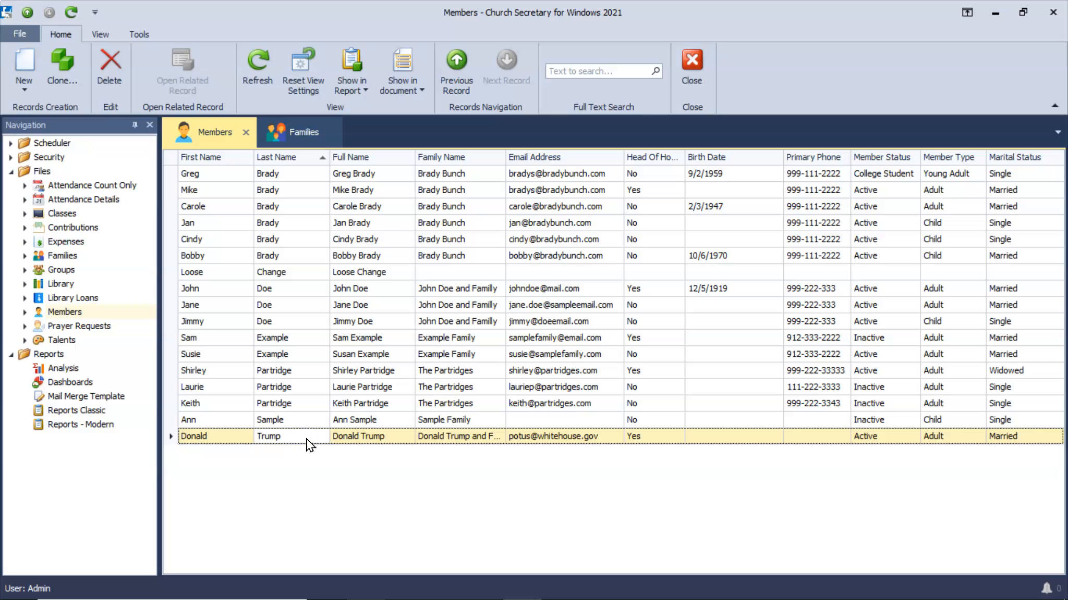
pyautogui.click(27, 61)
# Enter the second member's full name and assign them to the new family, inheriting its address.
pyautogui.click(447, 232)
pyautogui.click(452, 185)
pyautogui.write('e')
pyautogui.write('Melani')
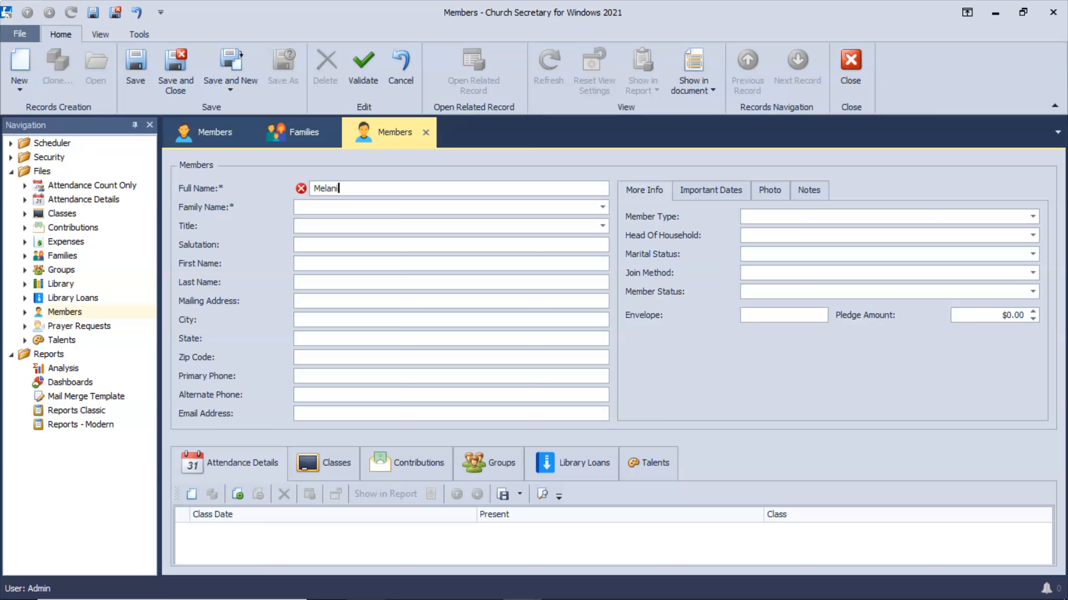
pyautogui.write('a Trump')
pyautogui.press('Tab')
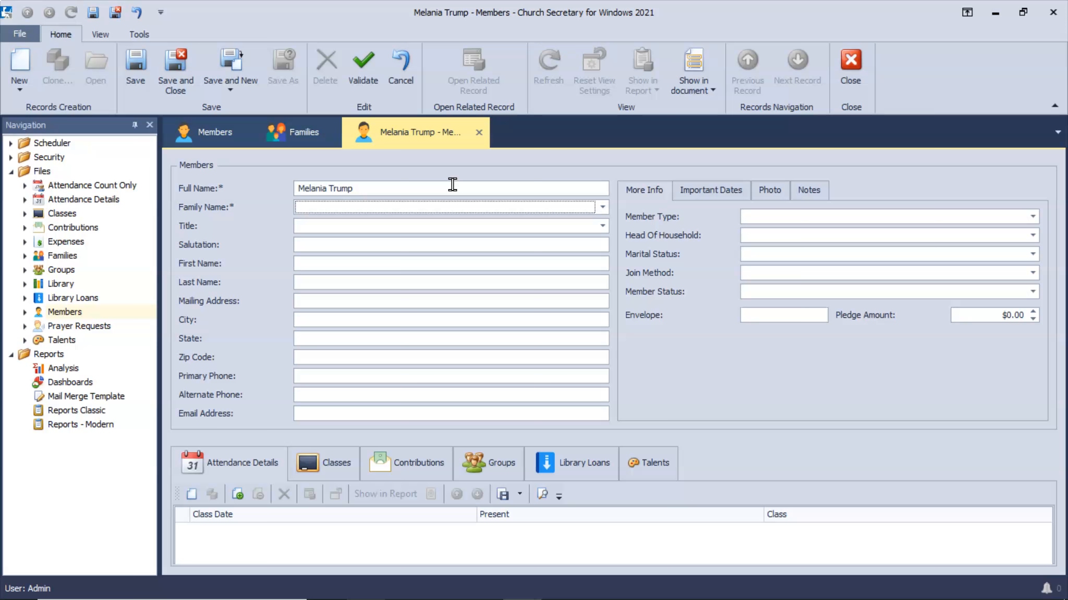
pyautogui.write('T')
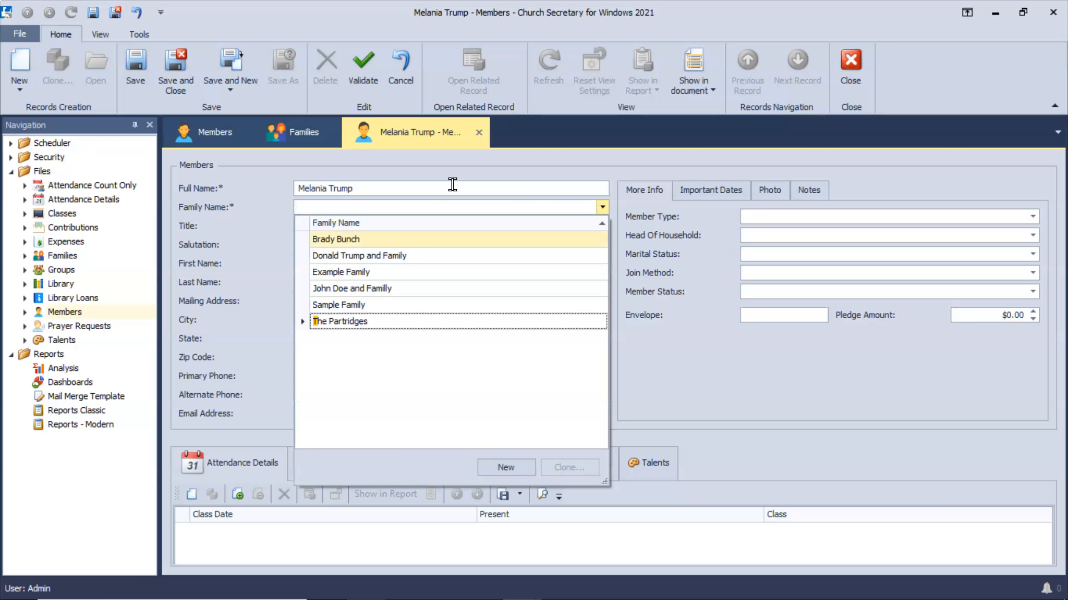
pyautogui.click(411, 255)
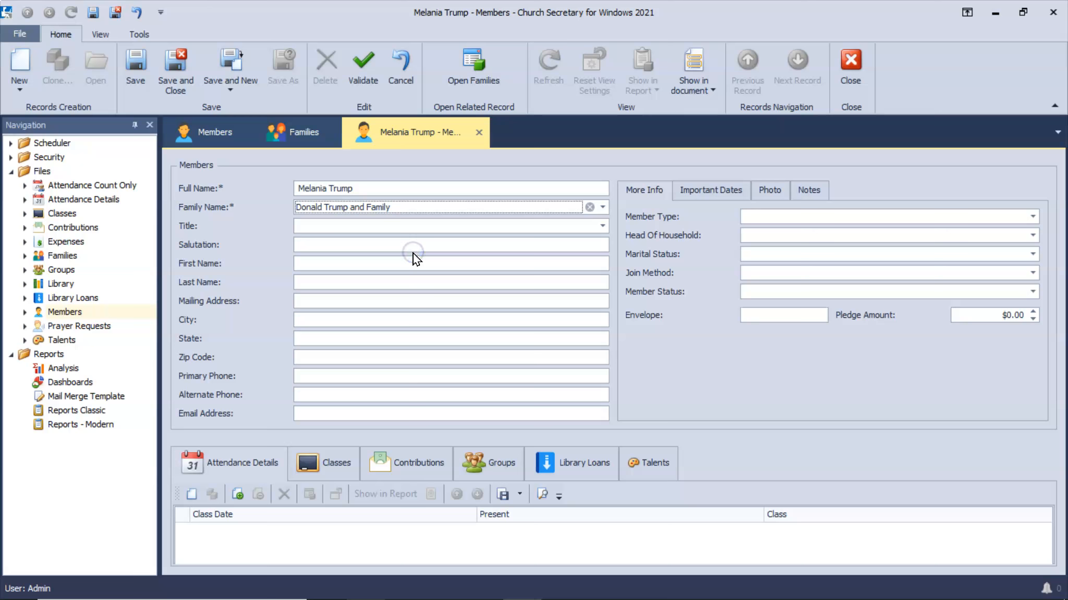
pyautogui.click(426, 230)
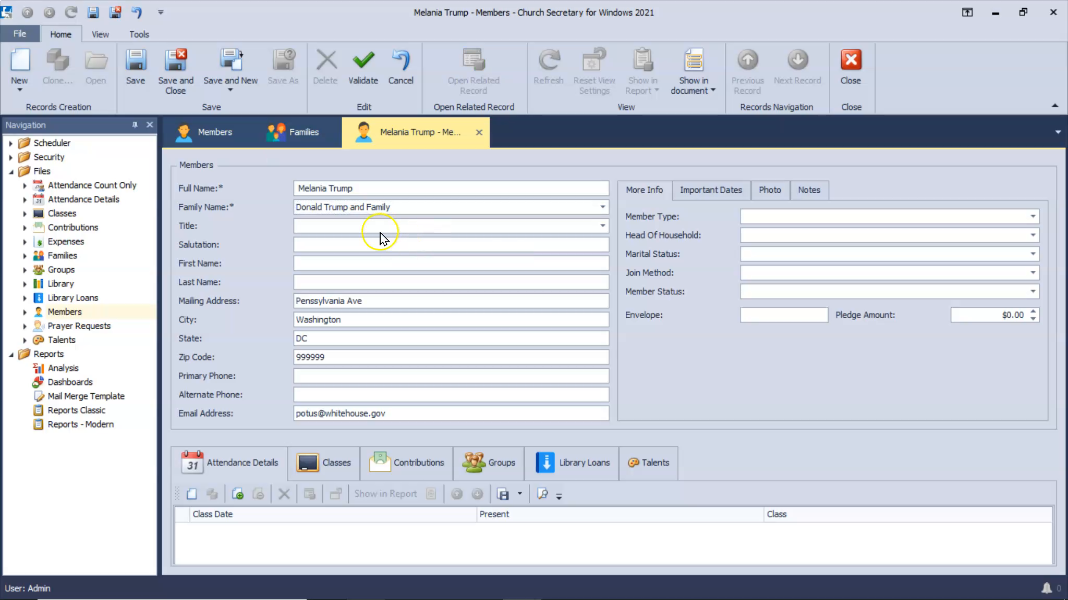
# Enter title Mrs., salutation 'Dear First Lady', the member's first and last name, and her e-mail address.
pyautogui.write('M')
pyautogui.write('De')
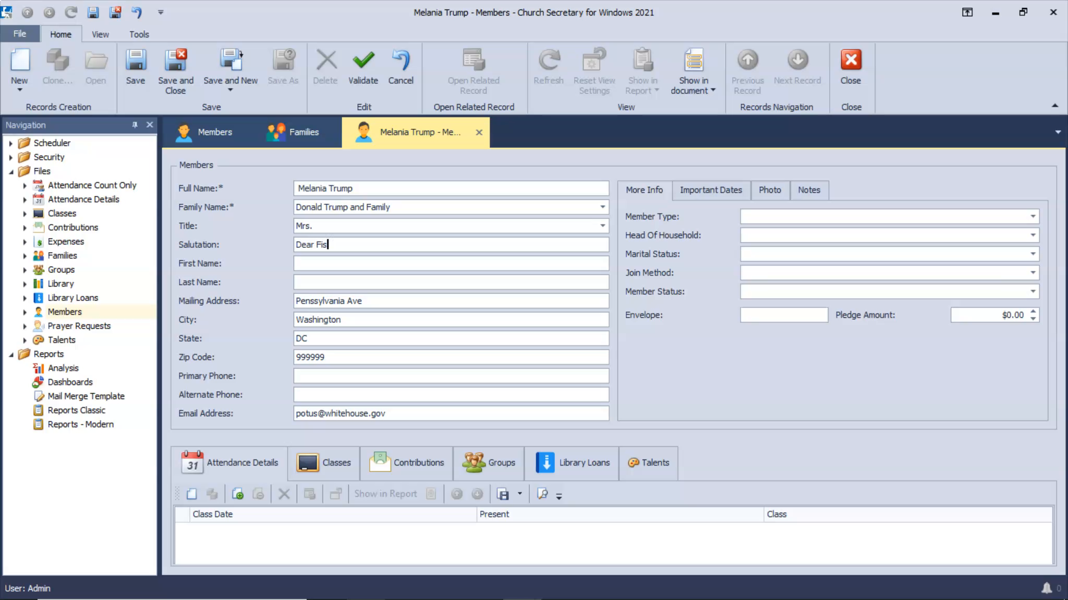
pyautogui.write('ar First ')
pyautogui.write('Trump')
pyautogui.press('Tab')
pyautogui.press('Tab')
pyautogui.press('Tab')
pyautogui.press('Tab')
pyautogui.press('Tab')
pyautogui.press('Tab')
pyautogui.press('Tab')
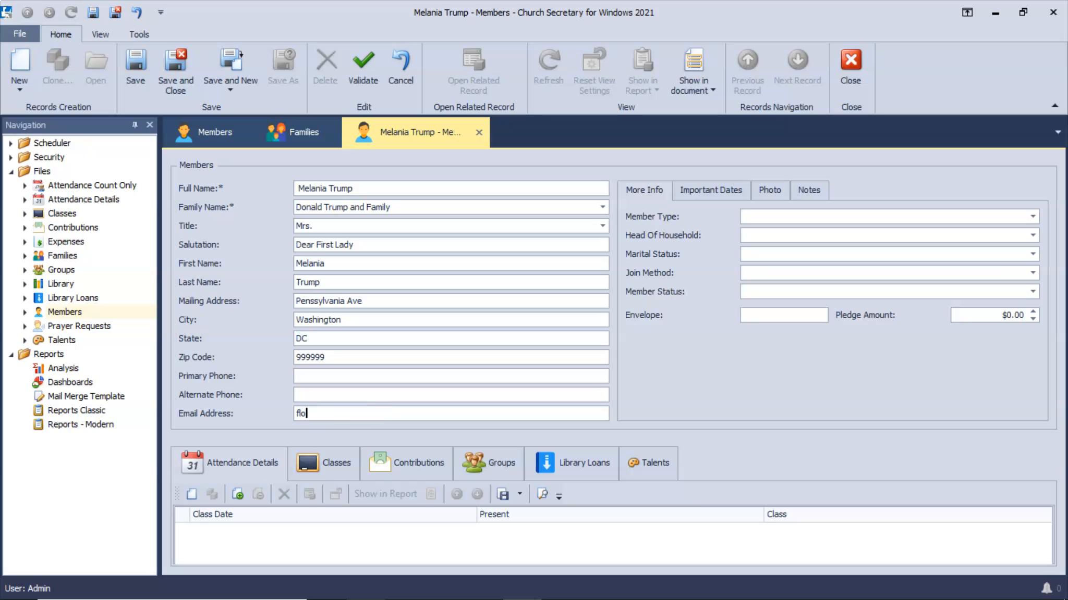
pyautogui.press('Tab')
# Set member type Adult, head of household No, marital status Married, and member status Active.
pyautogui.press('Tab')
pyautogui.write('Adult')
pyautogui.press('Tab')
pyautogui.write('N')
pyautogui.press('Tab')
pyautogui.write('Married')
pyautogui.press('Tab')
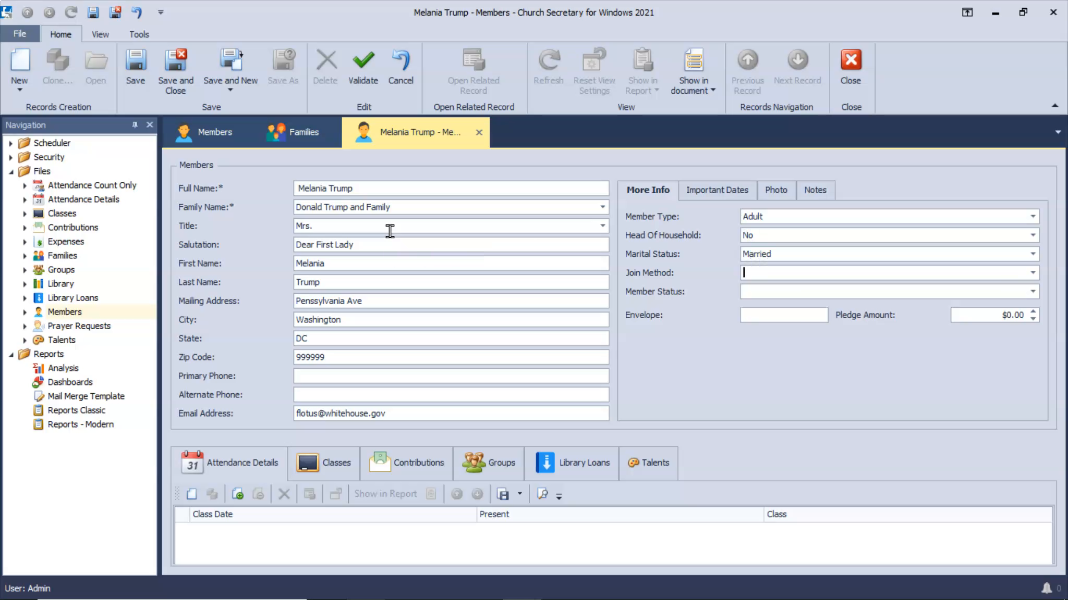
pyautogui.press('Tab')
pyautogui.write('A')
pyautogui.press('Tab')
# Save and close the new member record, then open the new family's record from the Families list.
pyautogui.click(185, 80)
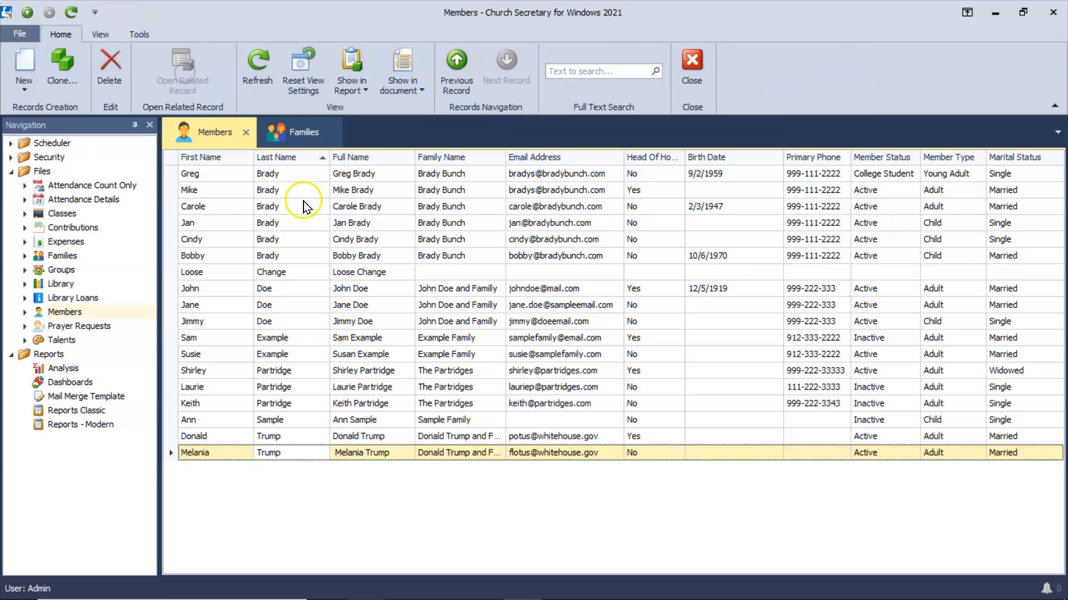
pyautogui.click(64, 256)
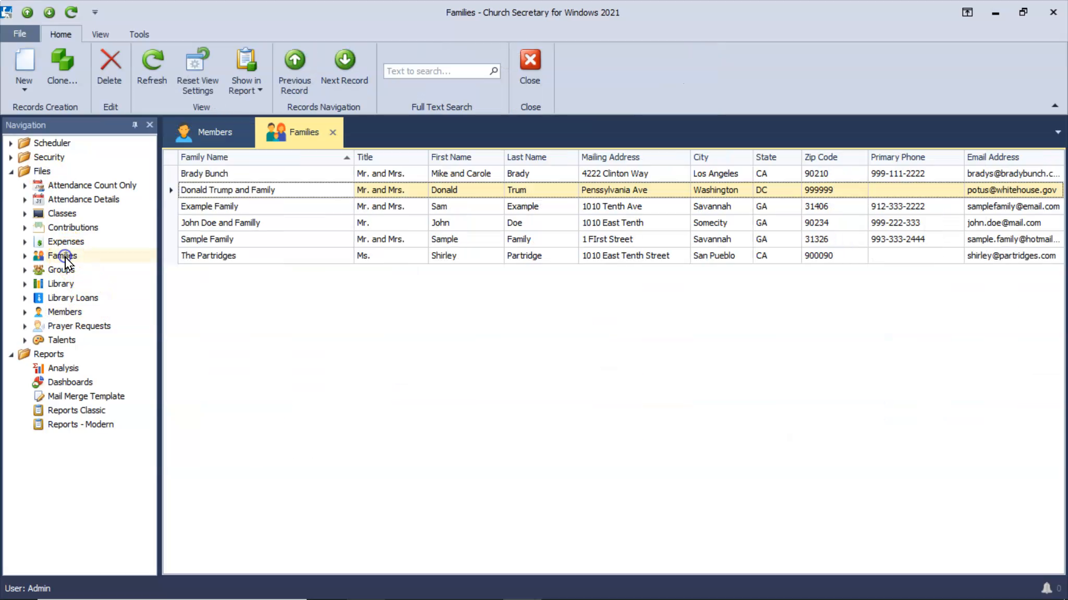
pyautogui.doubleClick(270, 192)
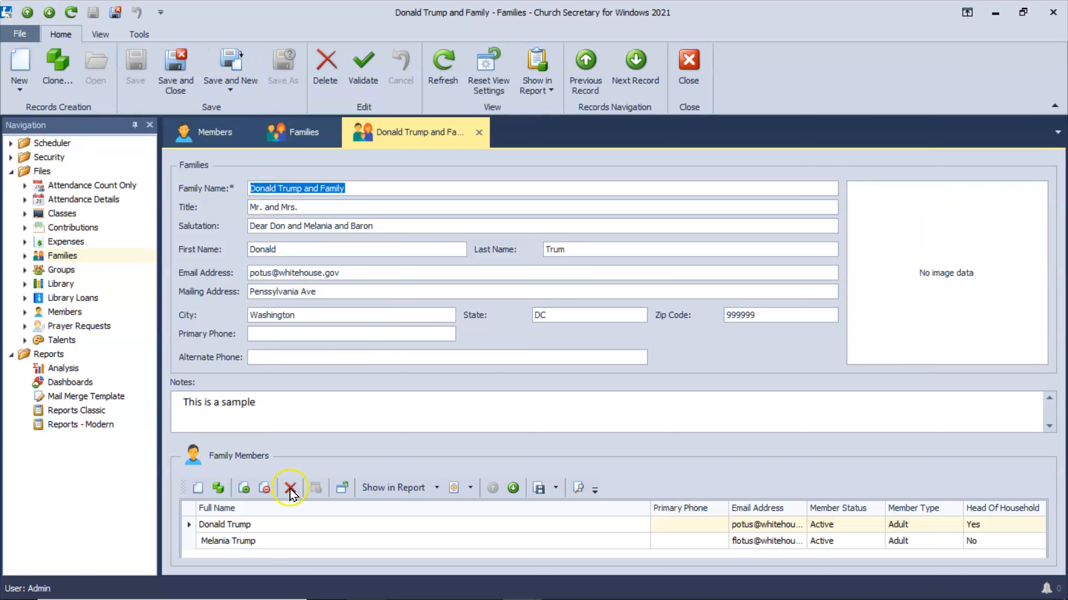